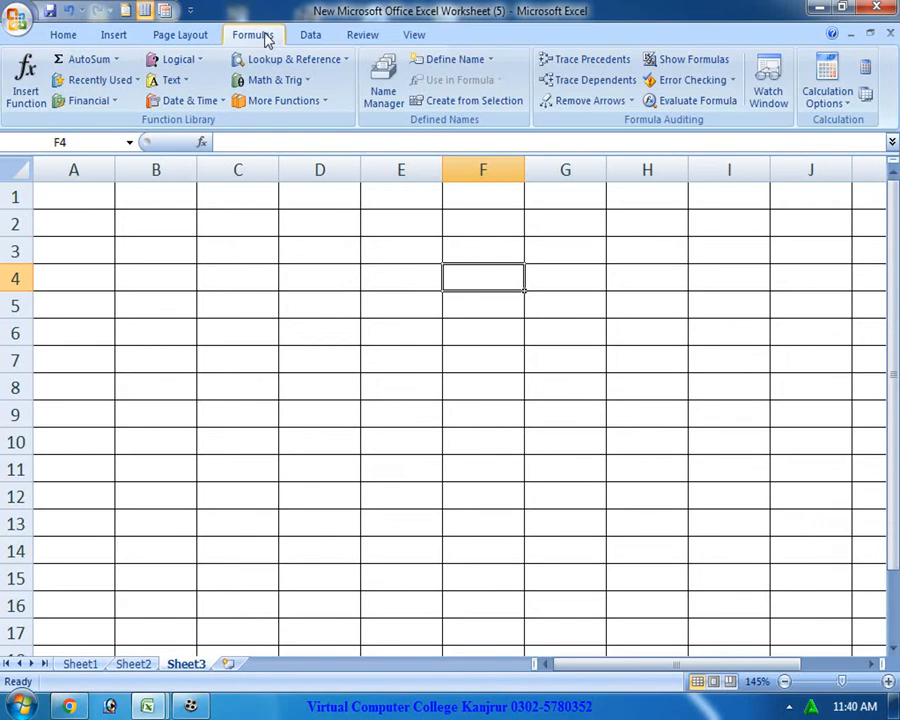
# Browse the function library categories, including Financial, Text, Math & Trig, and the Cube and Information groups under More Functions.
pyautogui.click(118, 63)
pyautogui.click(134, 81)
pyautogui.click(136, 87)
pyautogui.click(114, 100)
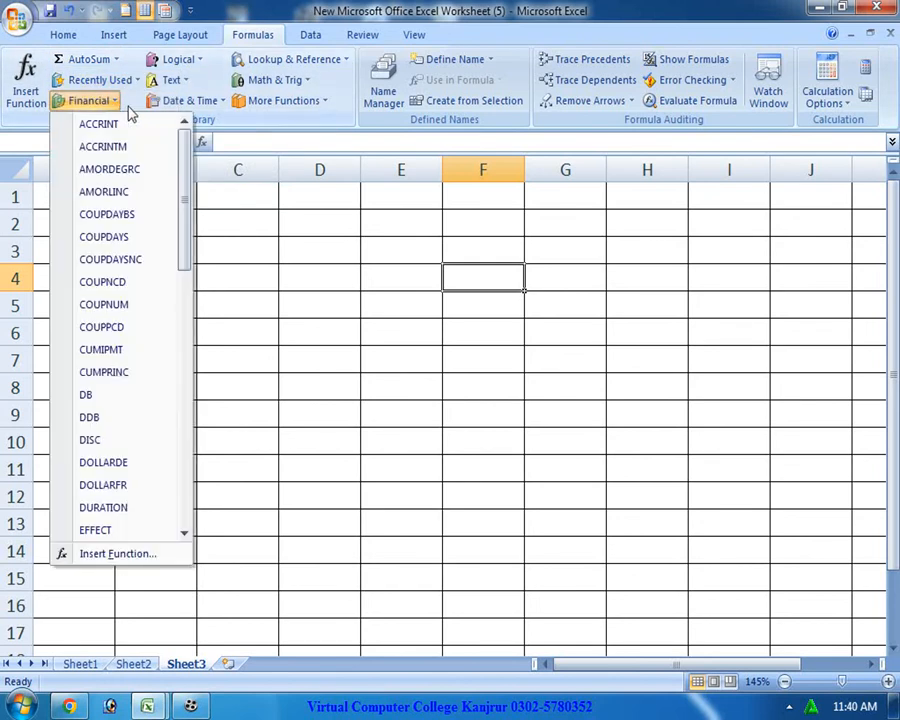
pyautogui.click(200, 62)
pyautogui.click(177, 80)
pyautogui.click(176, 80)
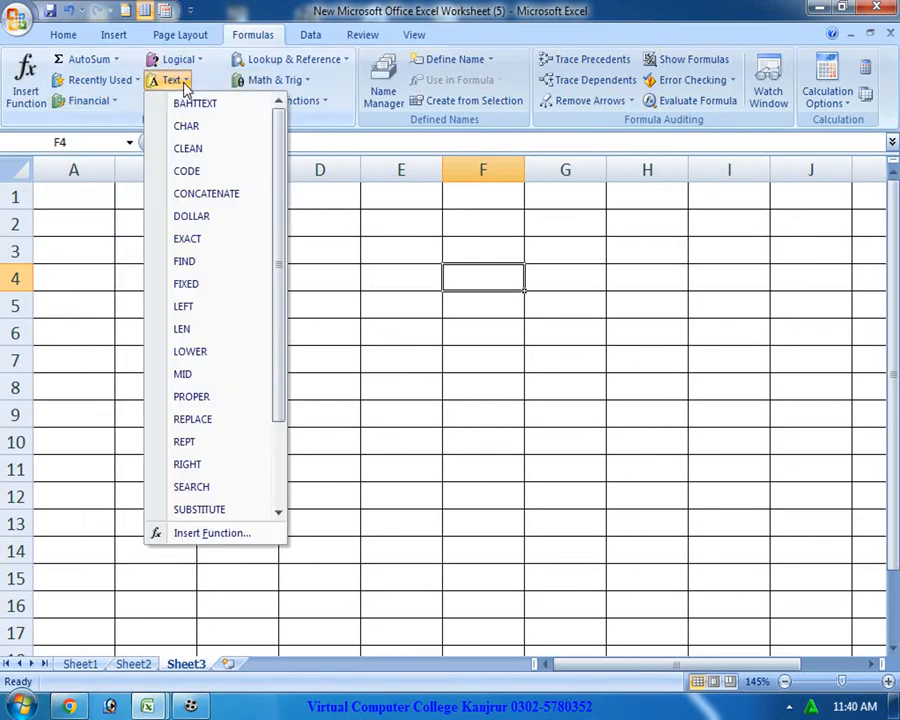
pyautogui.click(240, 152)
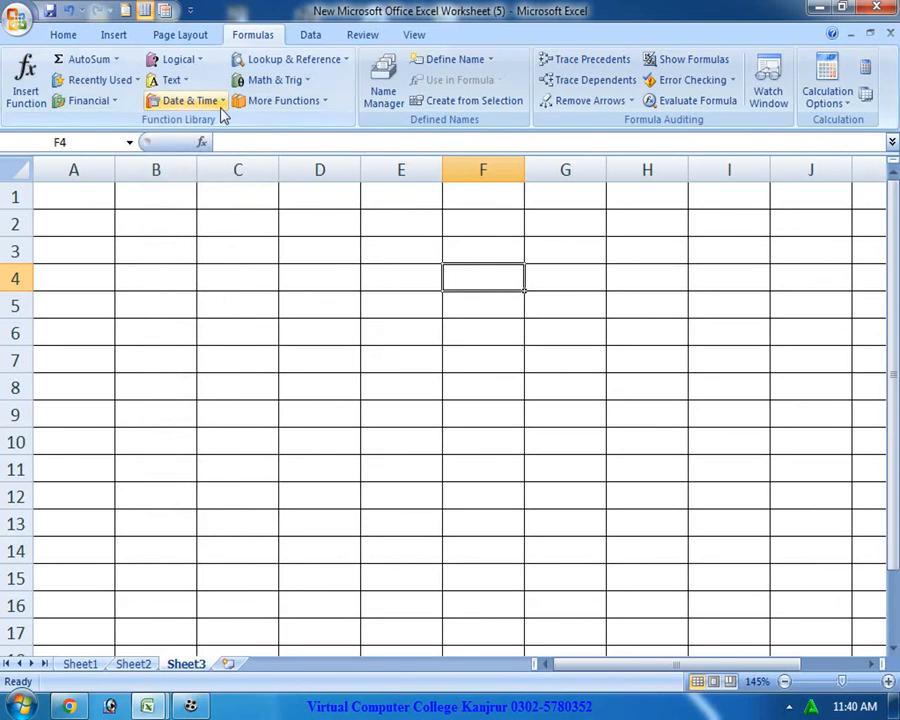
pyautogui.click(195, 100)
pyautogui.click(322, 101)
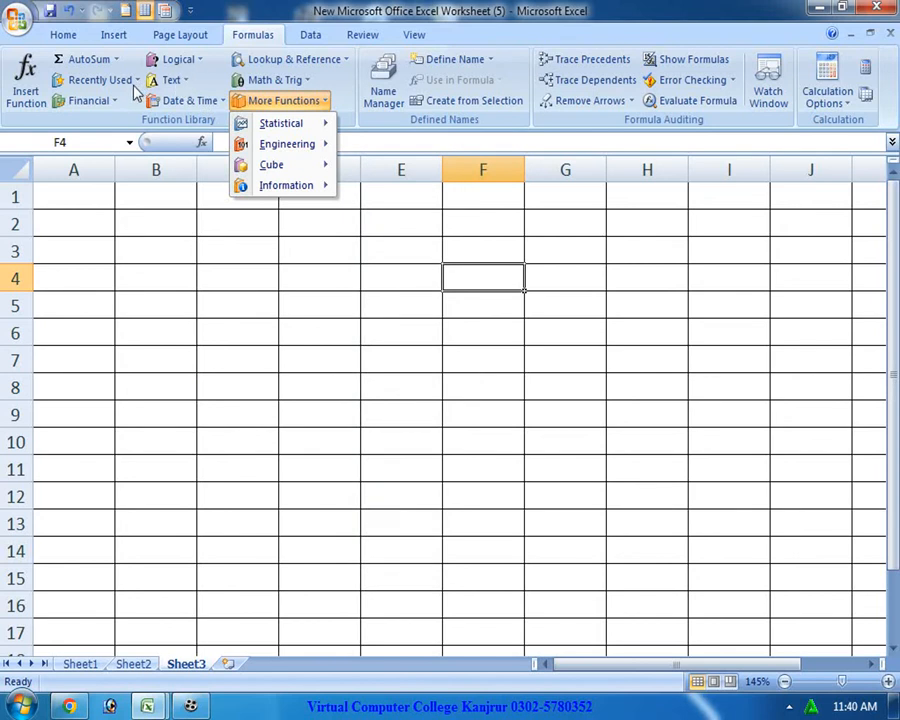
pyautogui.click(304, 83)
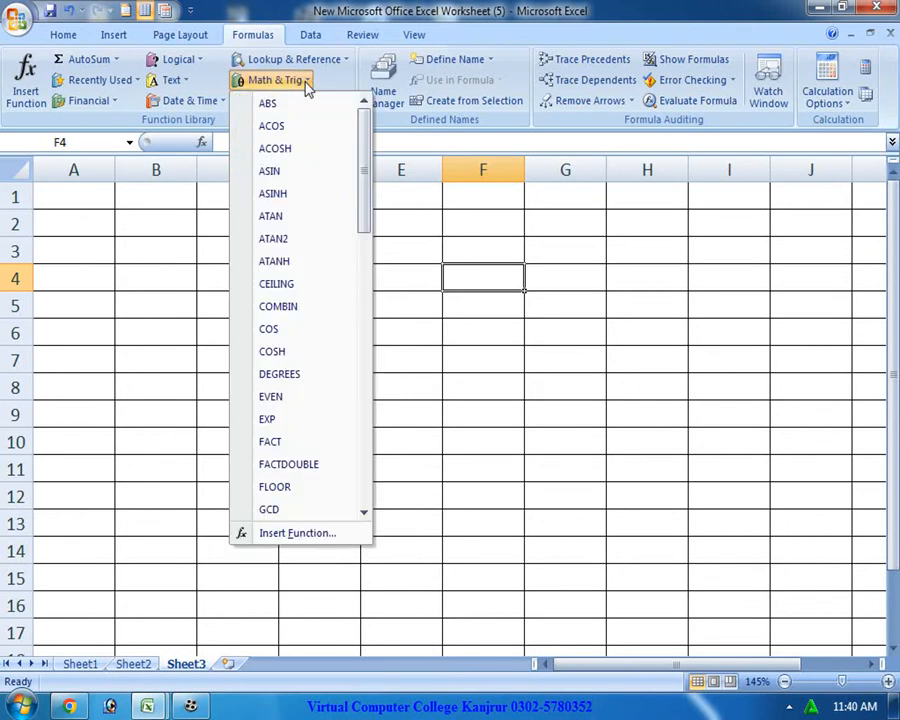
pyautogui.click(320, 101)
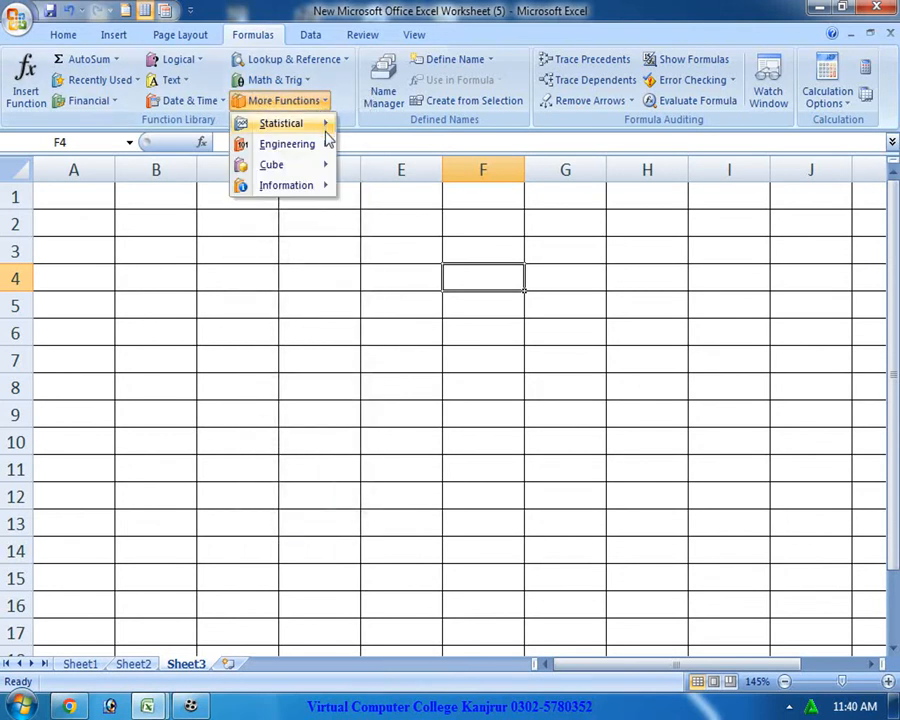
pyautogui.moveTo(326, 147)
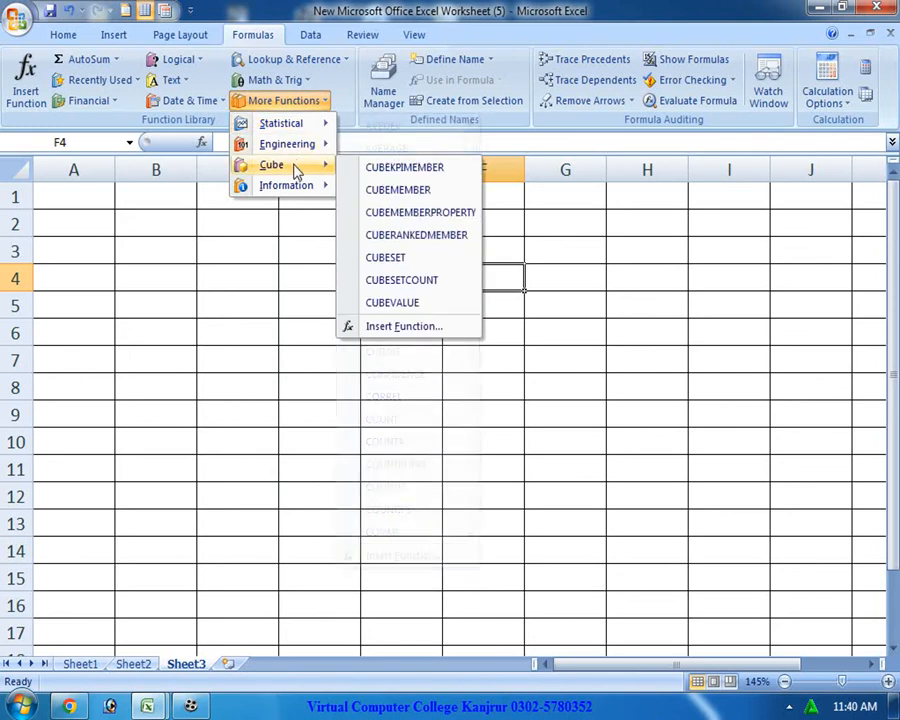
pyautogui.moveTo(298, 188)
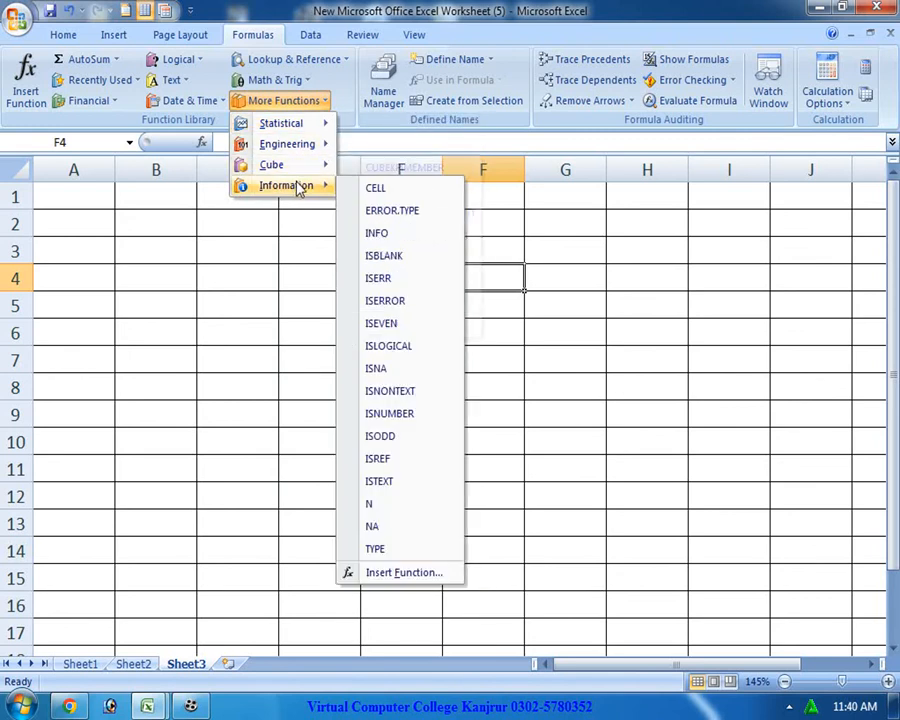
pyautogui.click(290, 246)
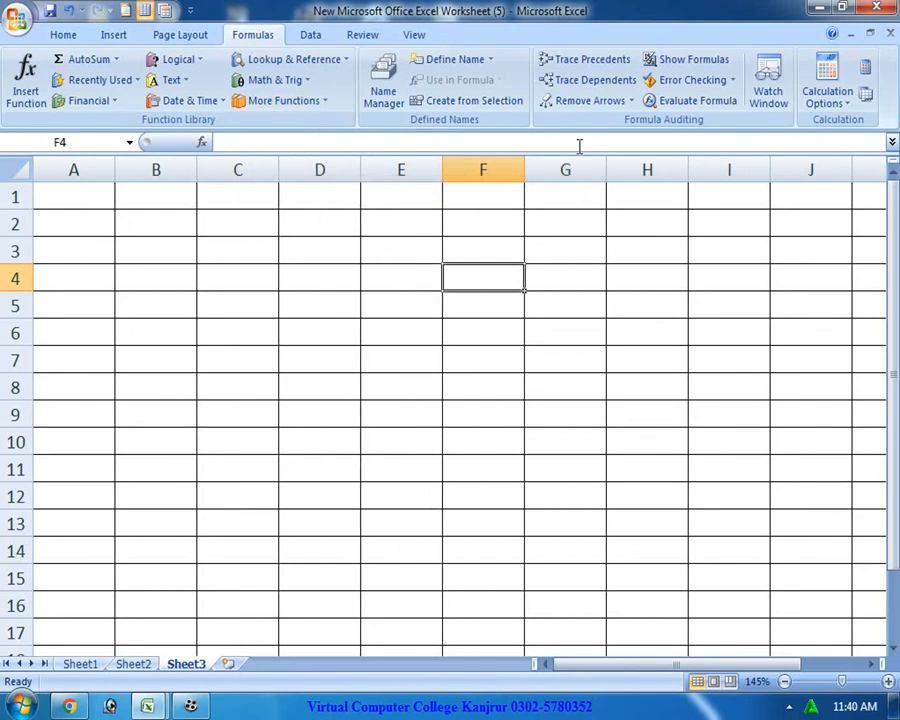
# Switch to the 14 lecture workbook and show its Overtime Work sheet.
pyautogui.click(574, 330)
pyautogui.moveTo(148, 706)
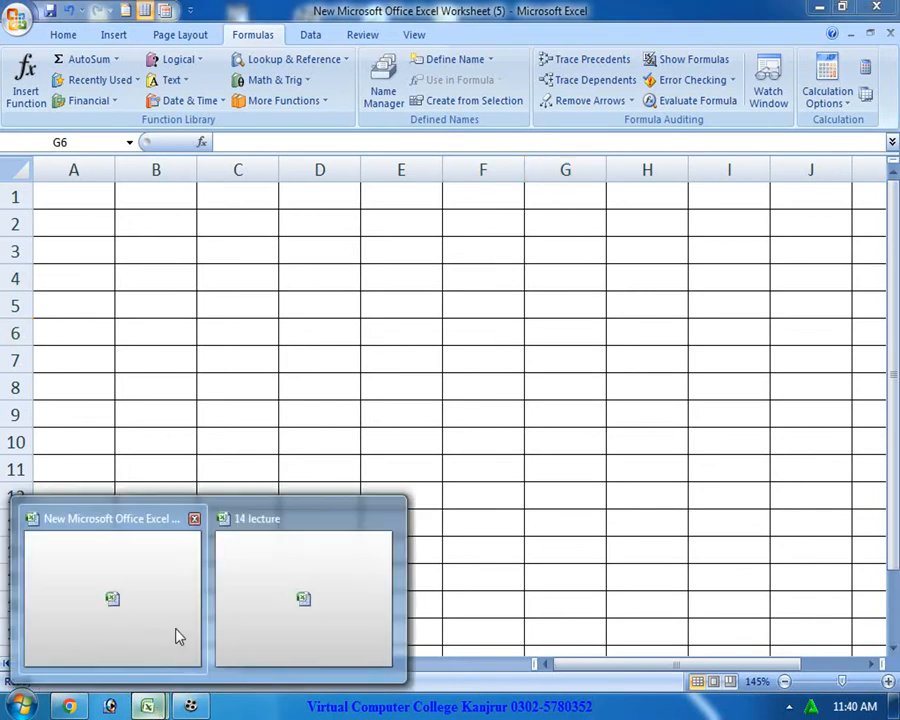
pyautogui.click(303, 608)
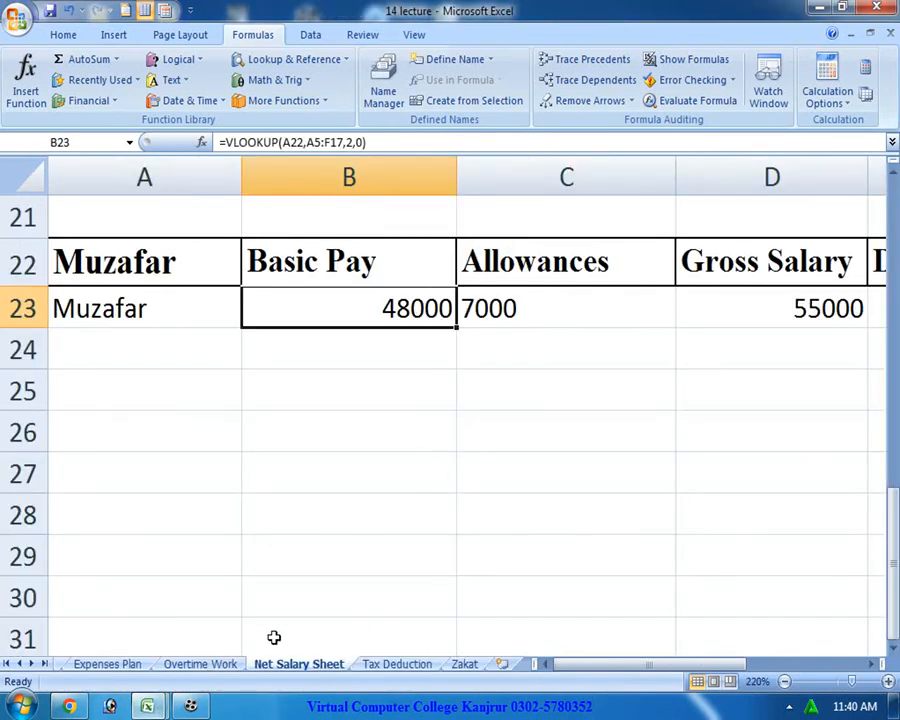
pyautogui.click(213, 660)
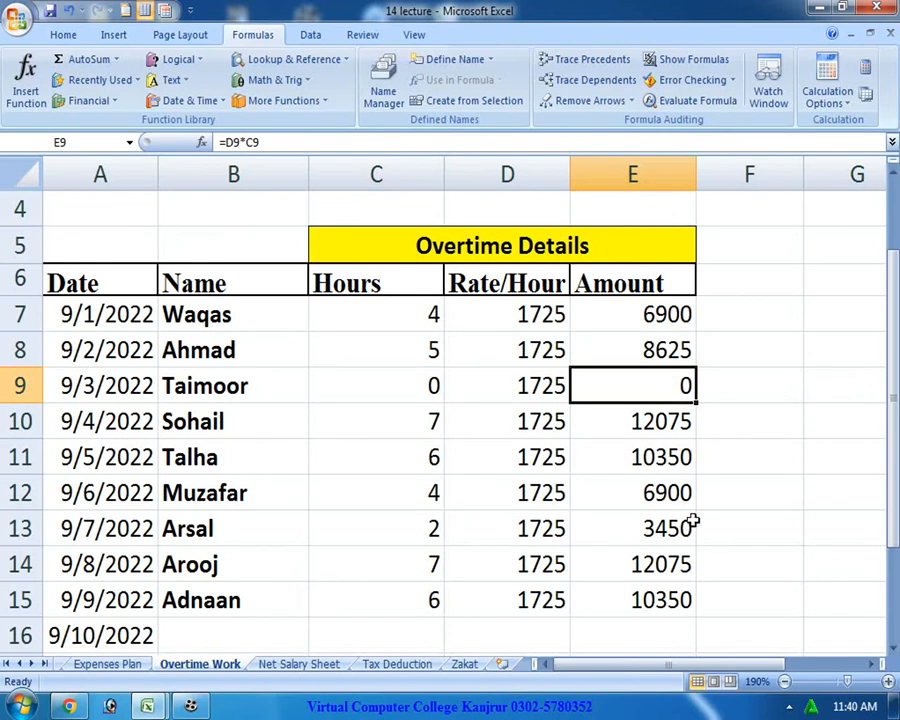
pyautogui.click(744, 491)
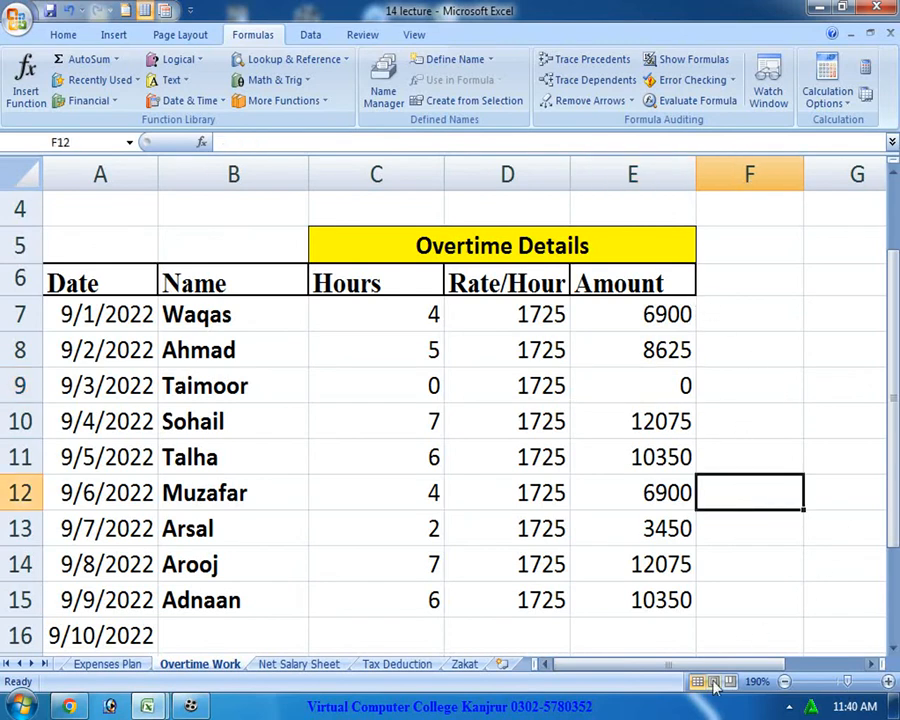
# Add three overtime amounts in cell G15 with the formula =E13+E10+E8.
pyautogui.moveTo(711, 665); pyautogui.dragTo(755, 670)
pyautogui.scroll(-1, 750, 550)
pyautogui.click(750, 507)
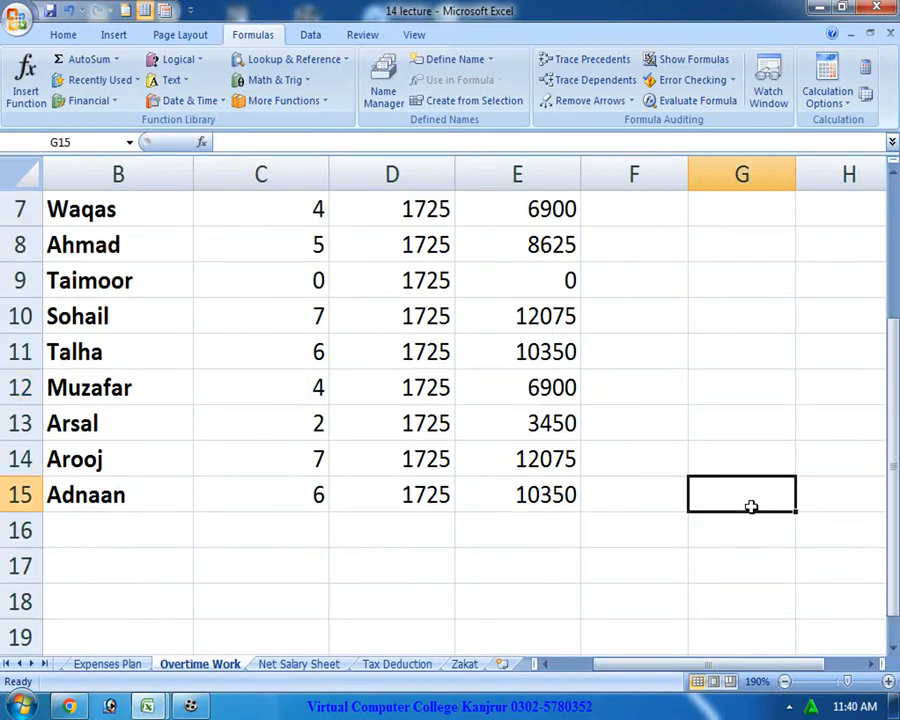
pyautogui.write('=')
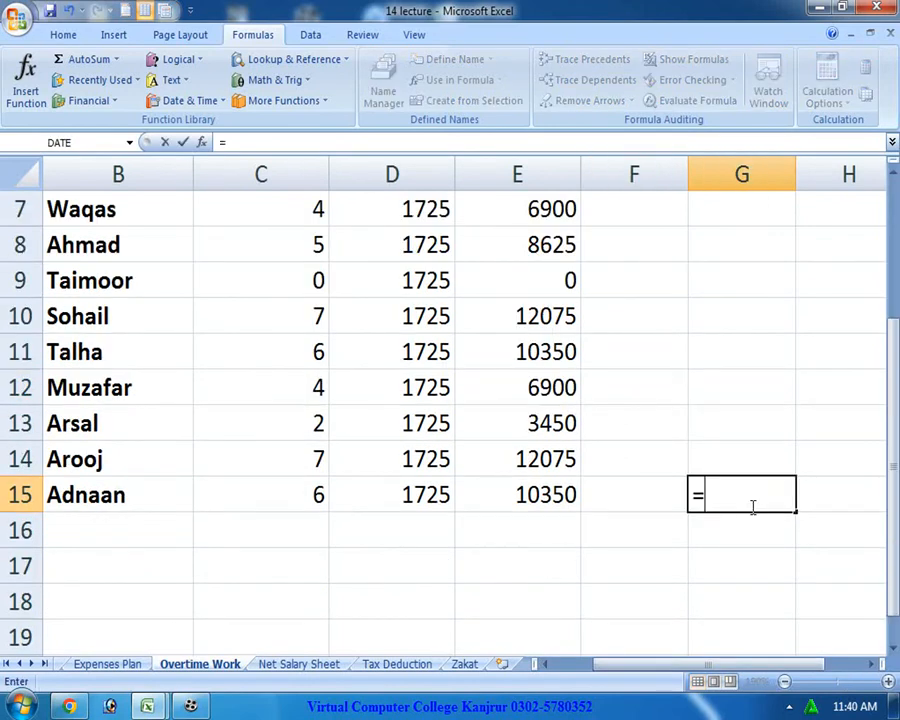
pyautogui.click(535, 423)
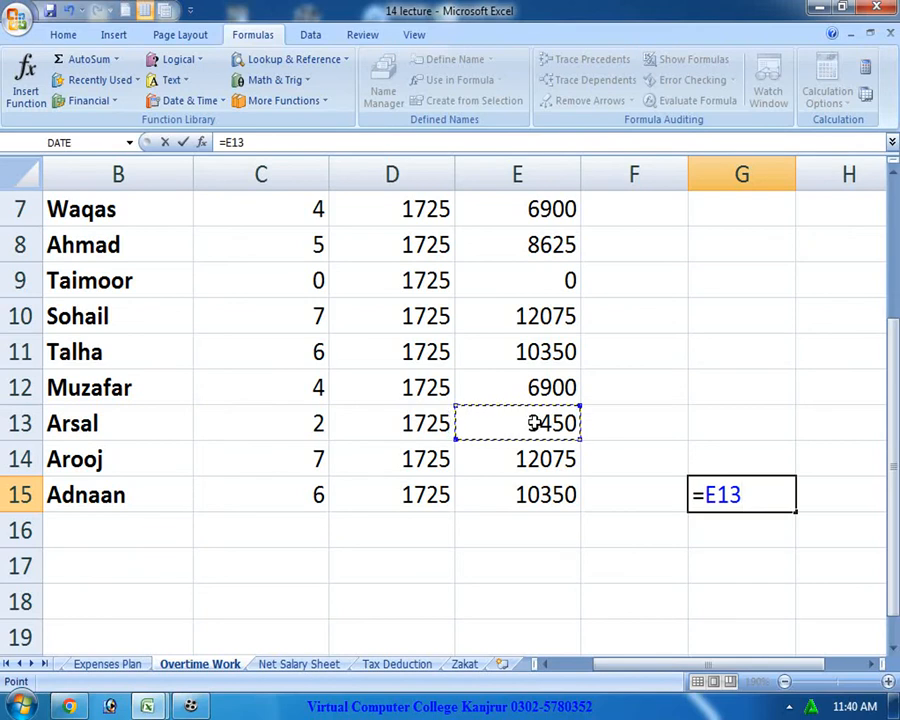
pyautogui.write('+')
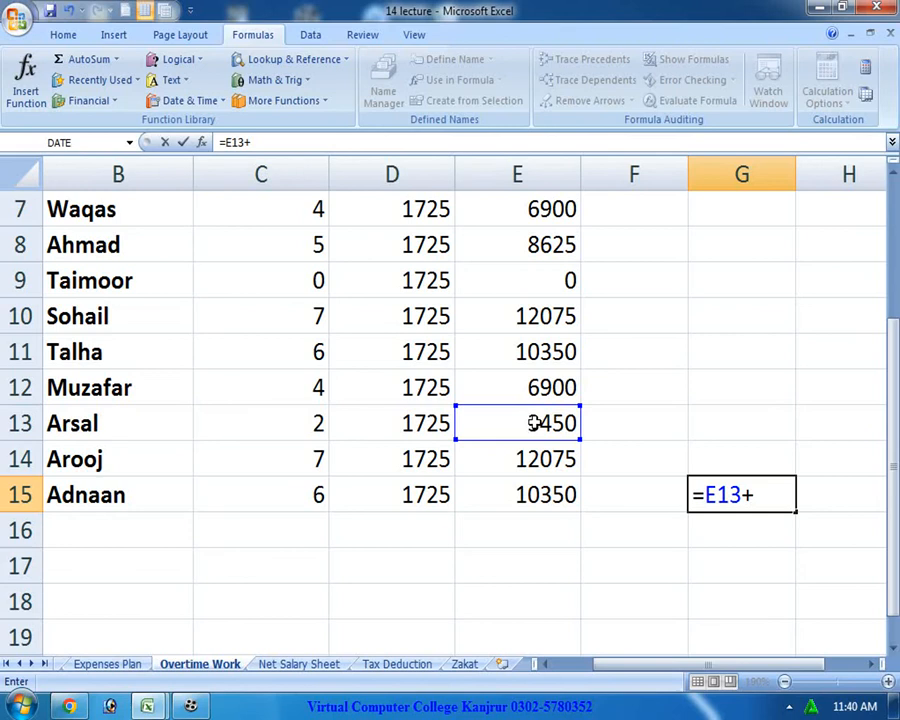
pyautogui.click(550, 308)
pyautogui.write('+')
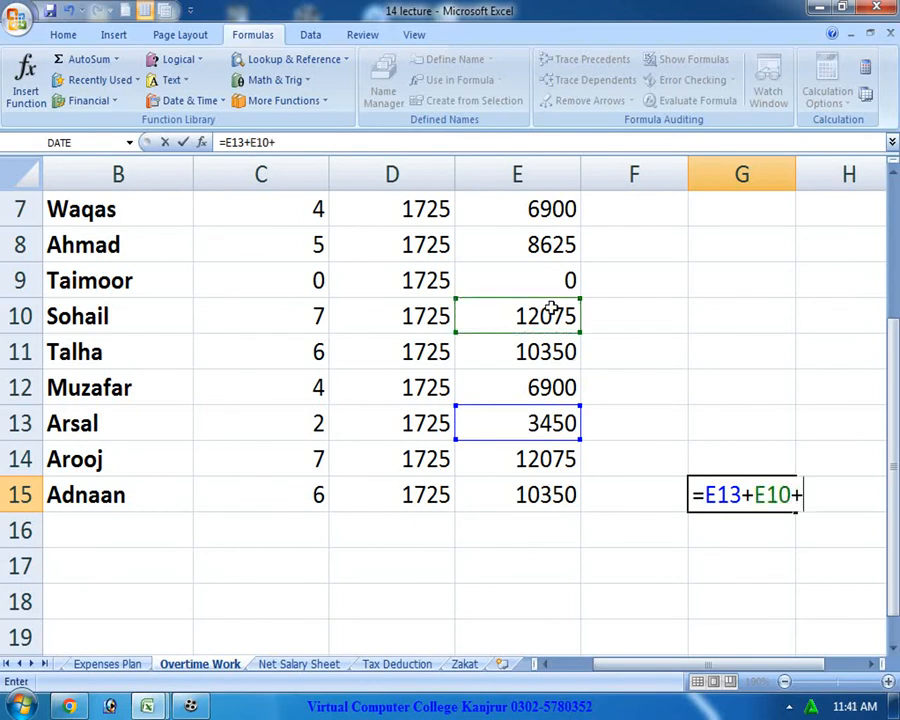
pyautogui.click(521, 239)
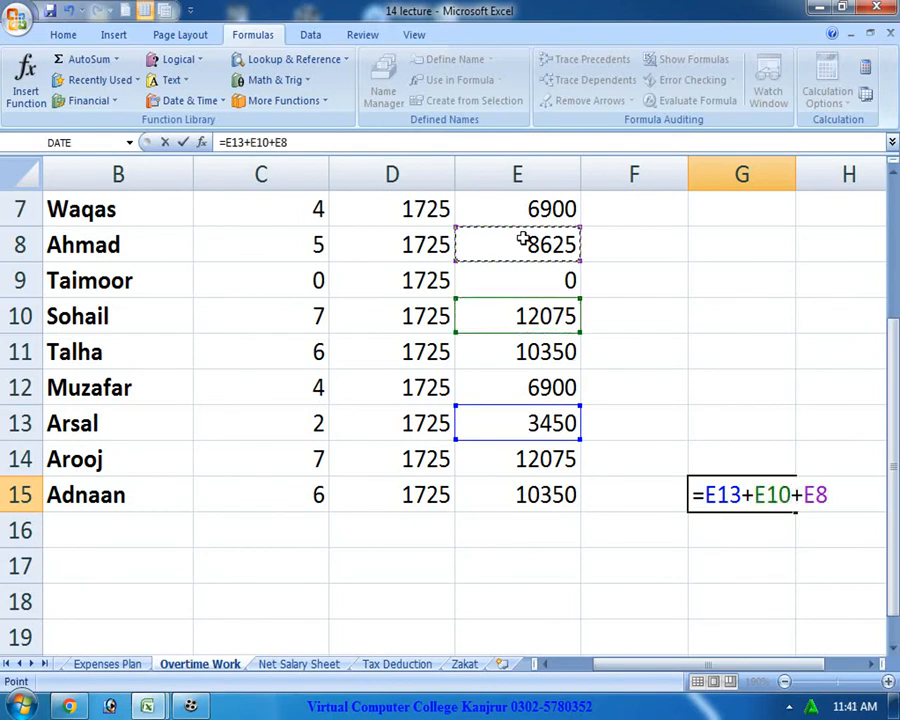
pyautogui.press('Return')
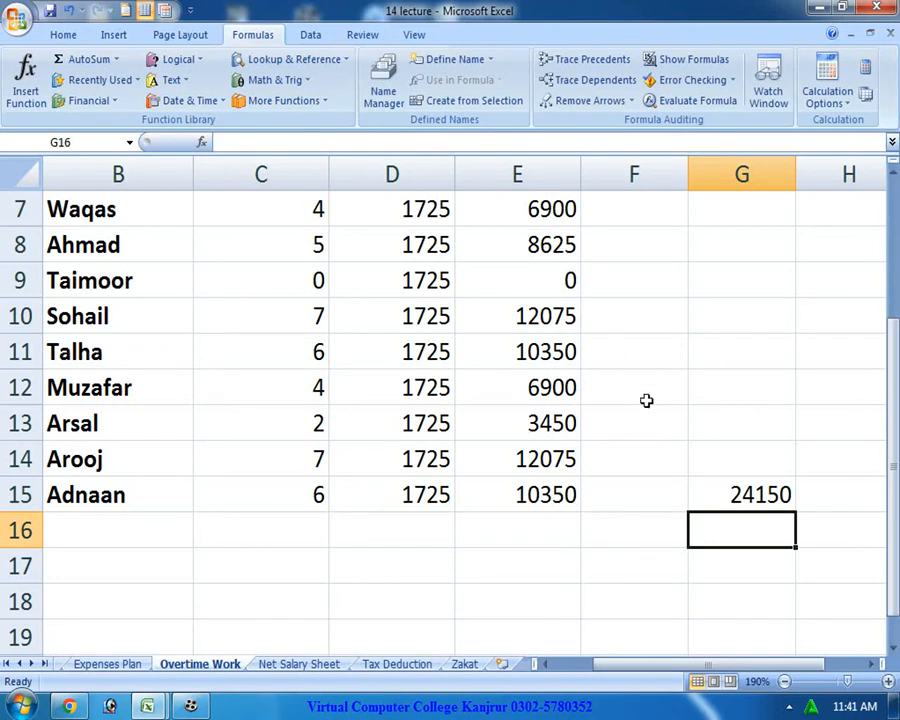
# Trace the precedents of cell G15 and inspect the cell references in its formula.
pyautogui.click(737, 484)
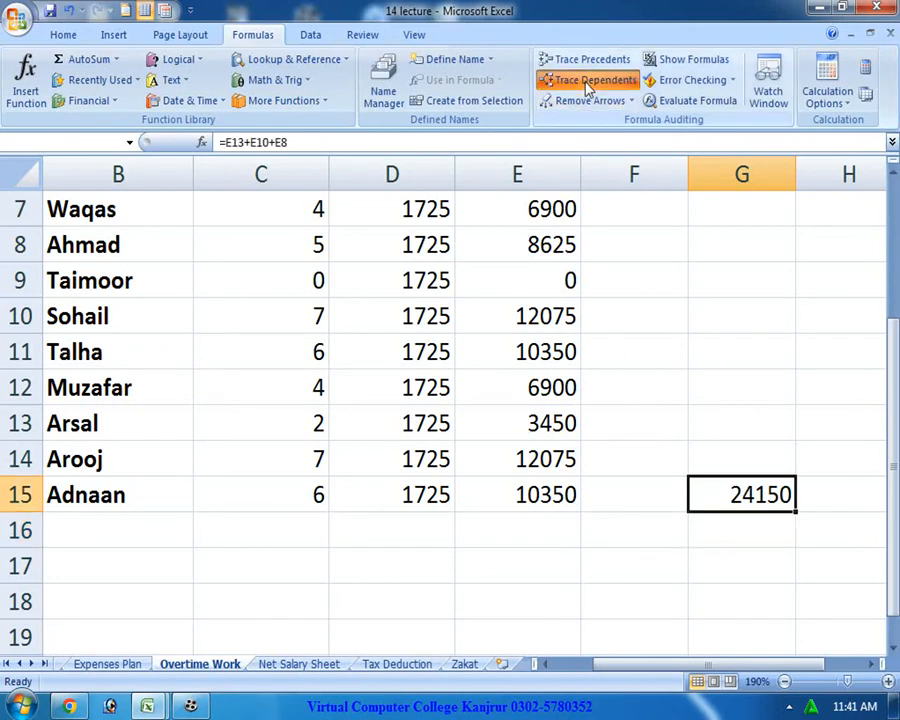
pyautogui.click(585, 80)
pyautogui.click(454, 397)
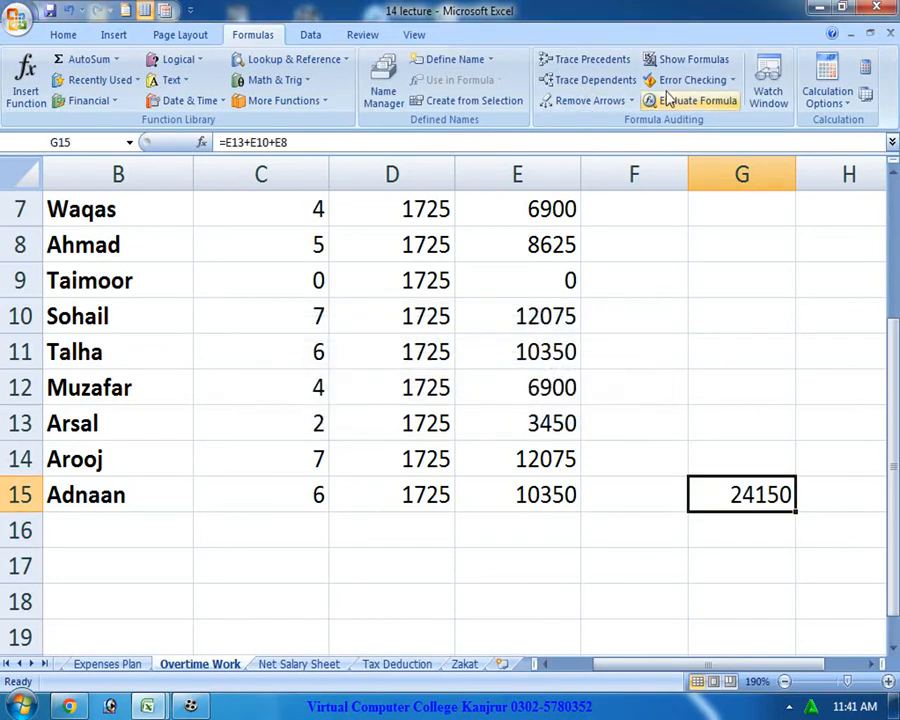
pyautogui.click(605, 63)
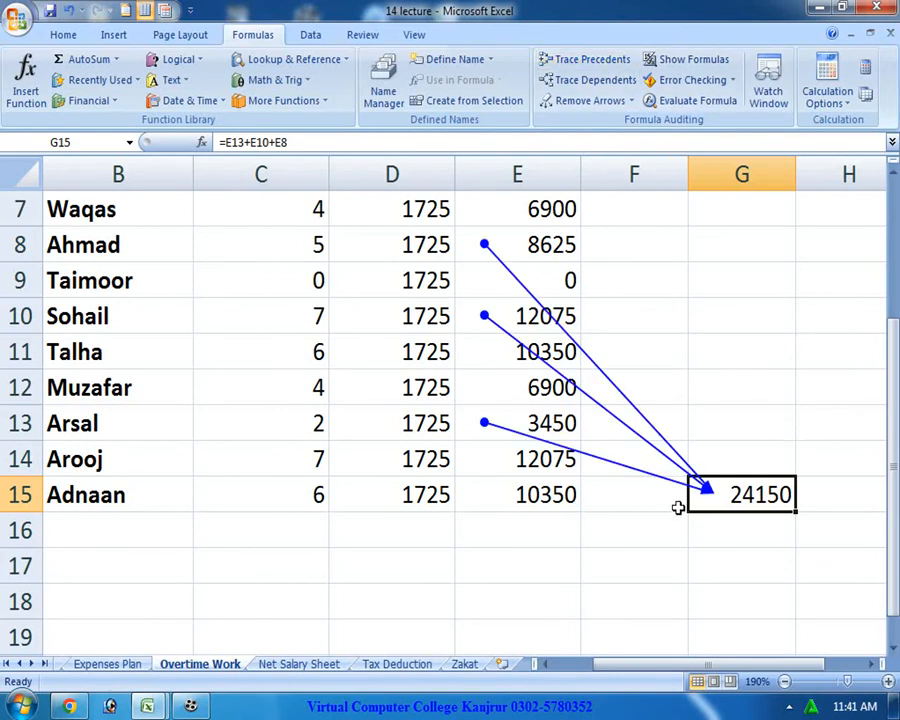
pyautogui.doubleClick(738, 486)
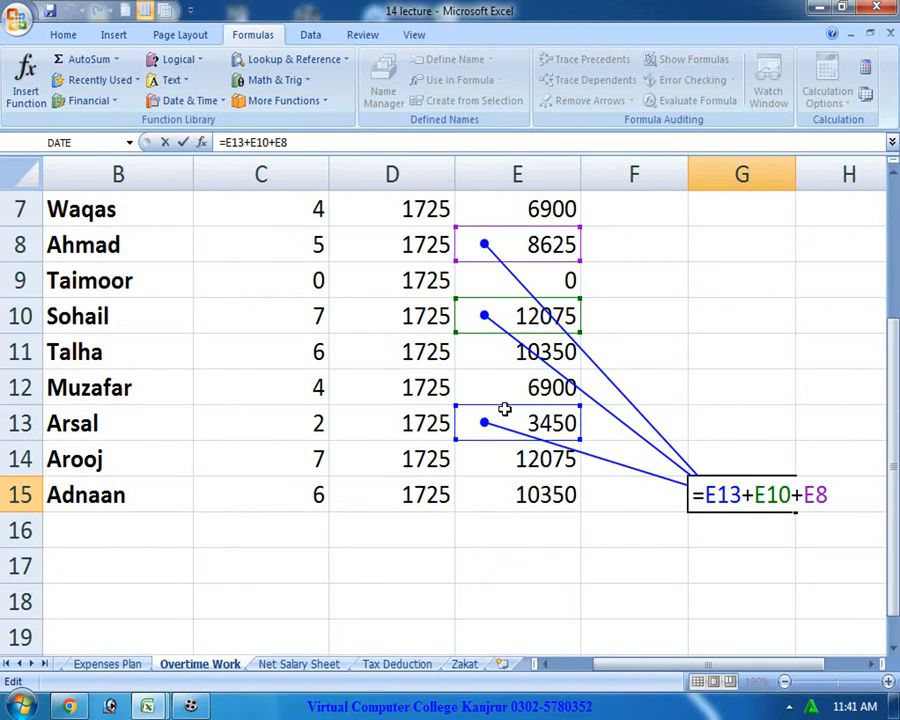
pyautogui.press('Return')
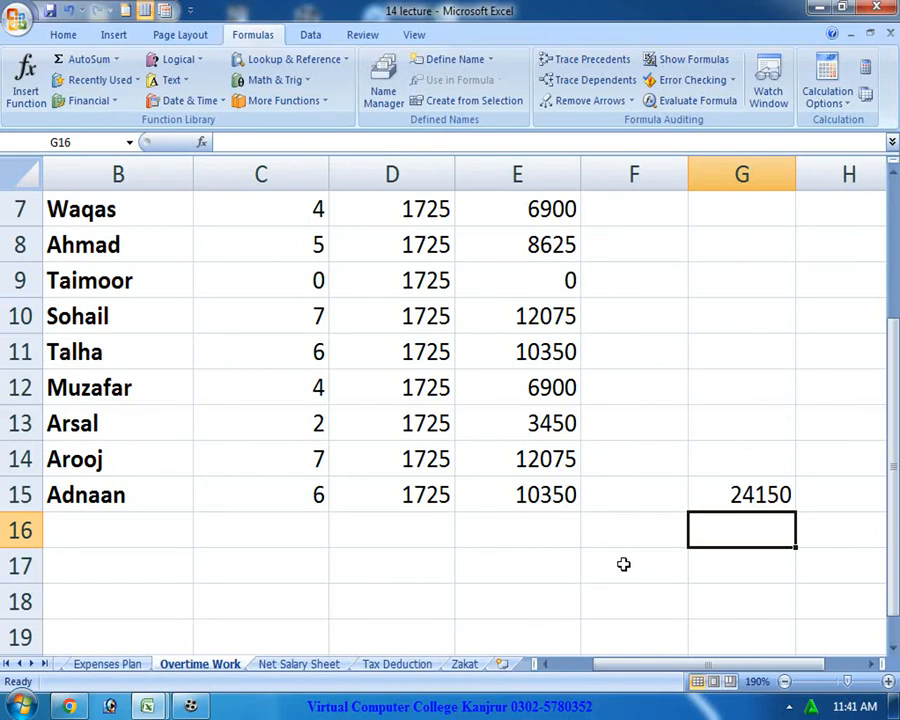
pyautogui.click(534, 565)
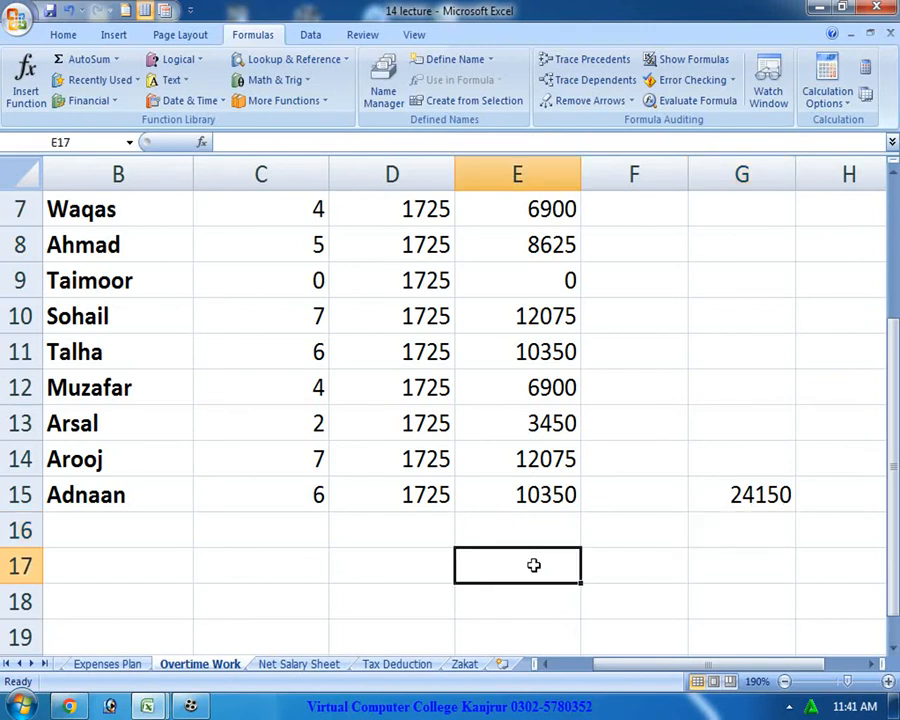
pyautogui.write('=')
pyautogui.press('BackSpace')
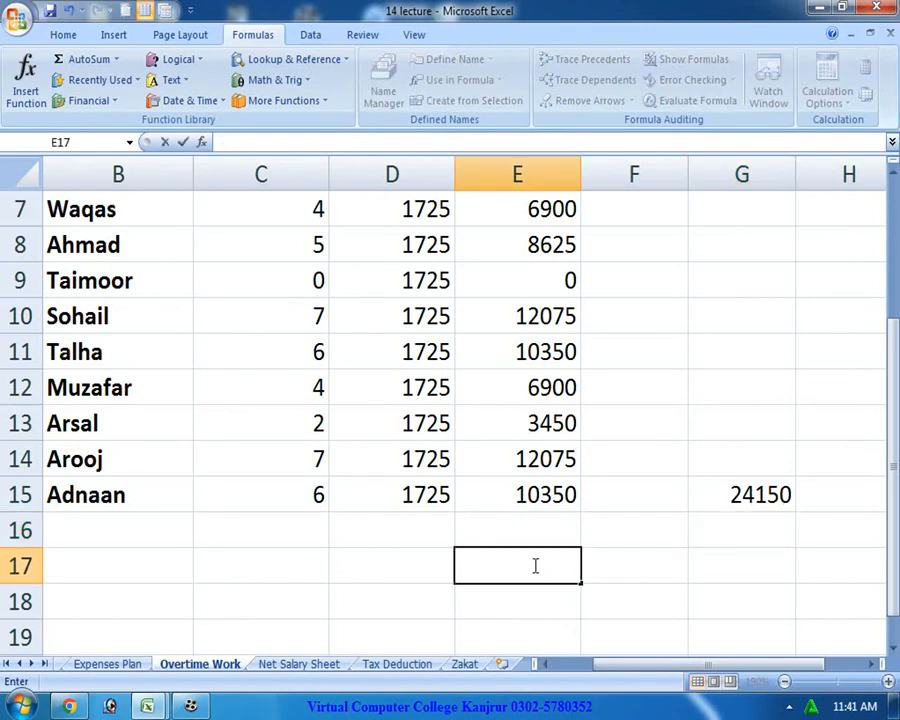
pyautogui.press('Escape')
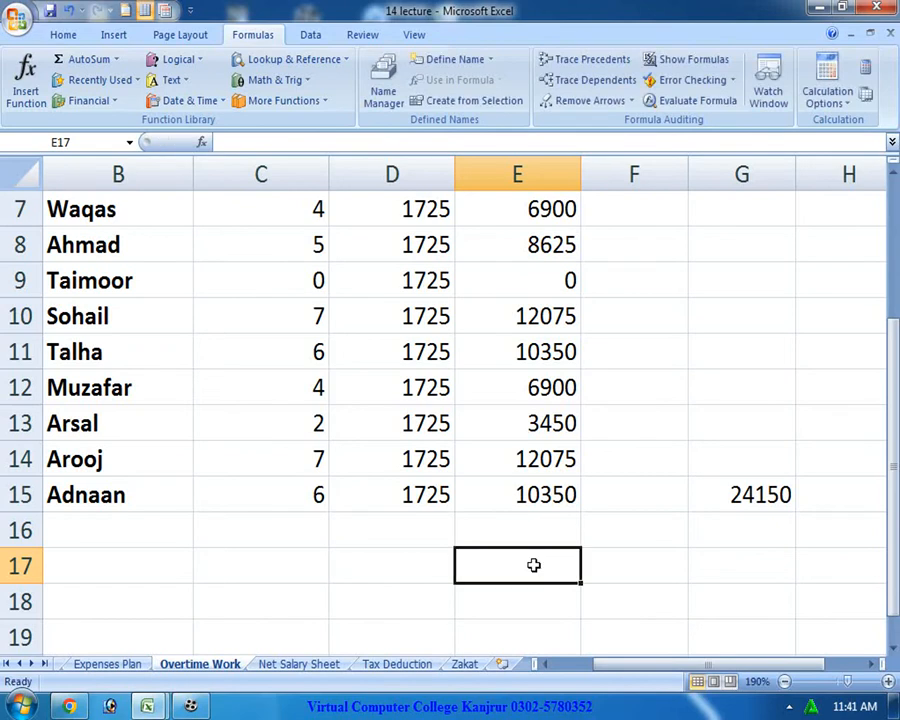
# Total the overtime amounts E7:E15 in cell E16 with AutoSum and trace that total's precedents.
pyautogui.click(541, 538)
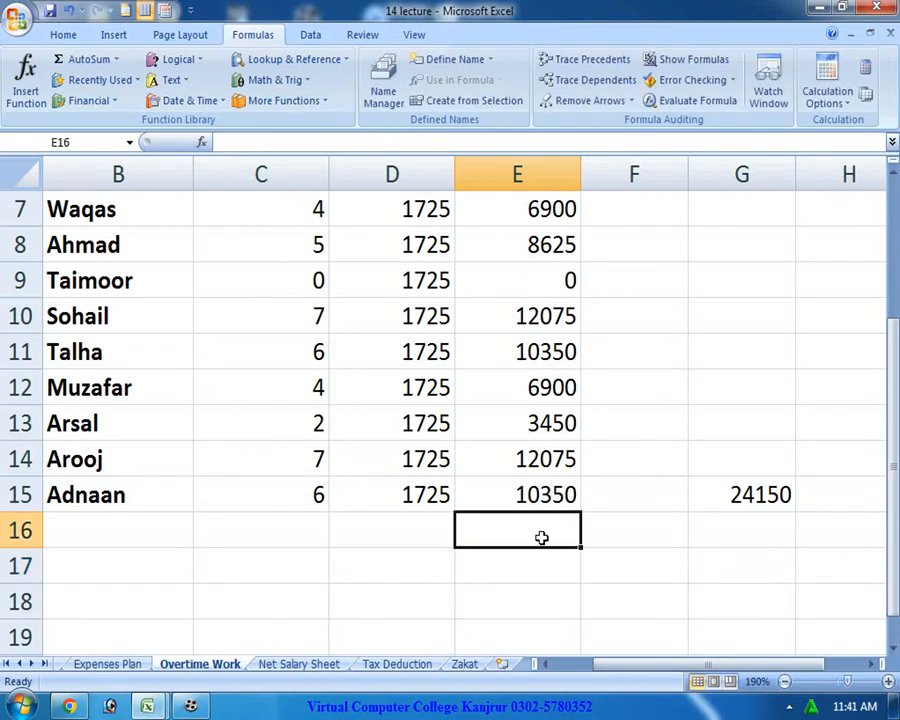
pyautogui.hotkey('alt', '=')
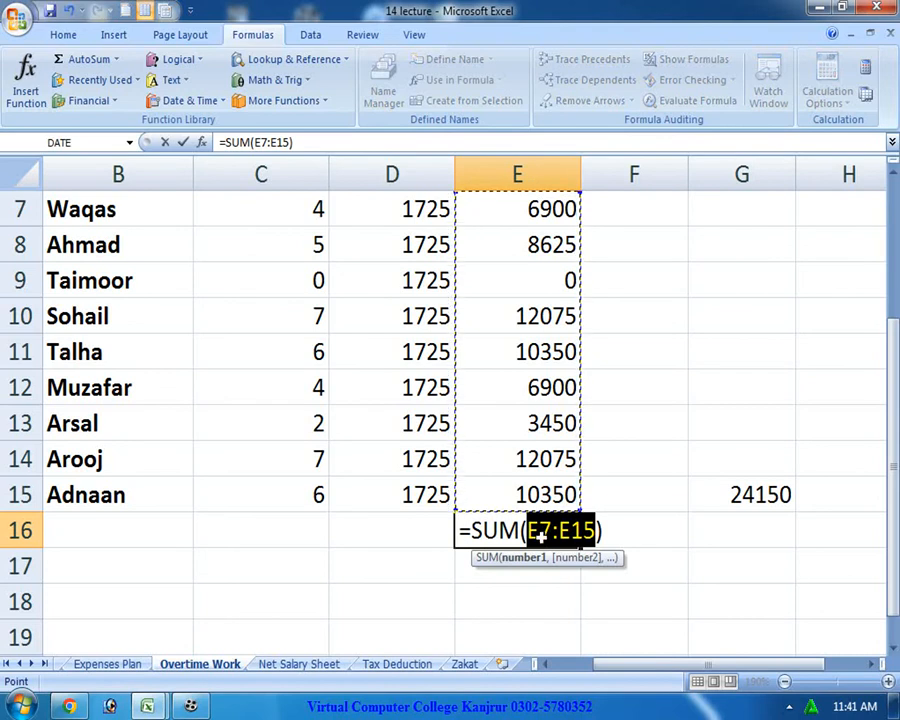
pyautogui.press('Return')
pyautogui.click(535, 530)
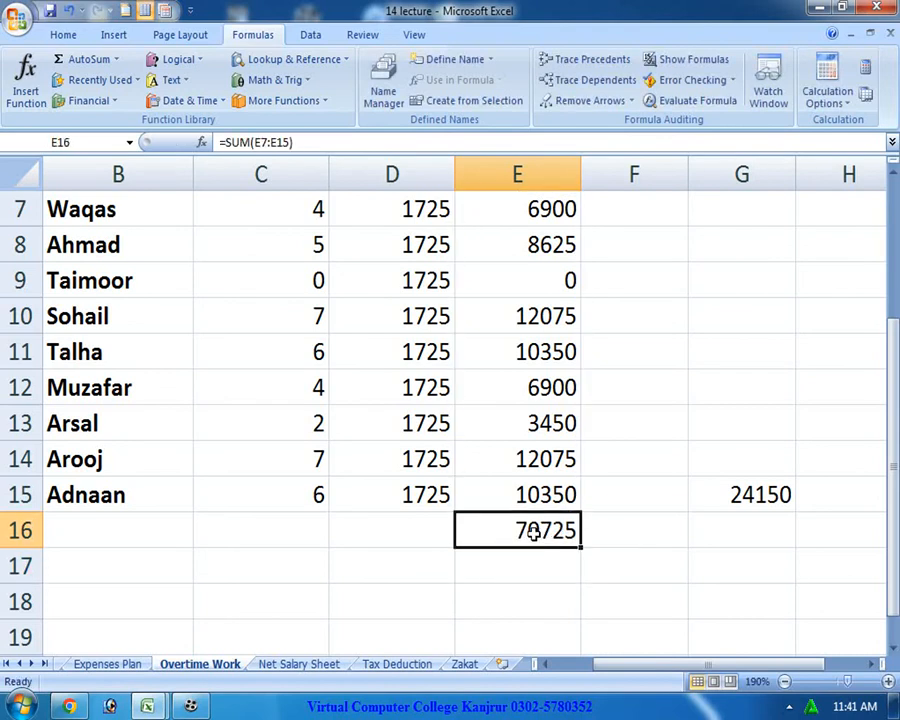
pyautogui.click(601, 62)
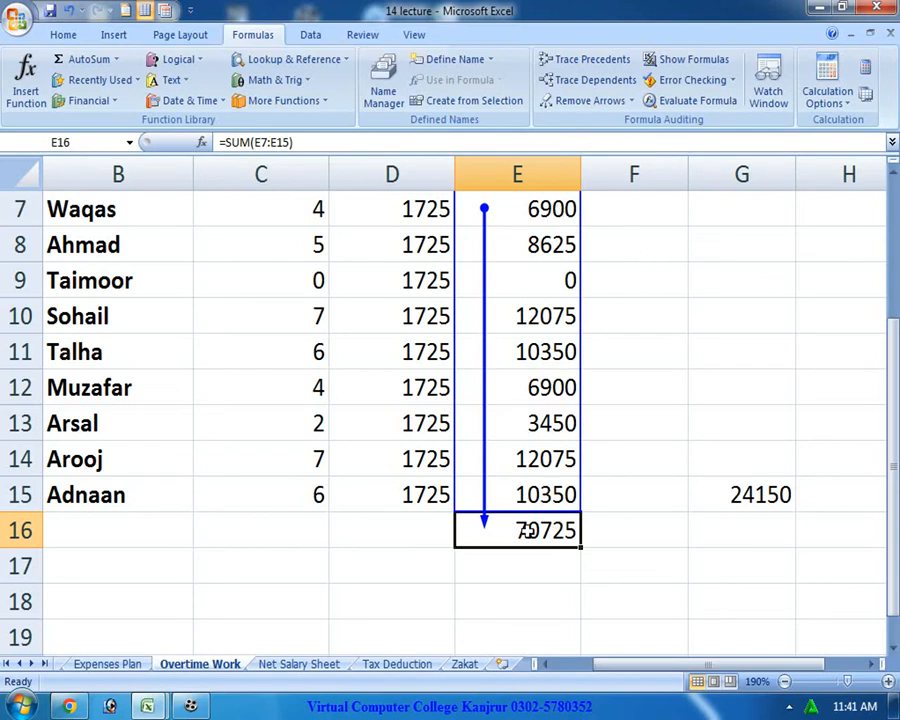
# Add four non-adjacent cells in cell D18 with the formula =SUM(D8,C11,E10,C15).
pyautogui.click(438, 600)
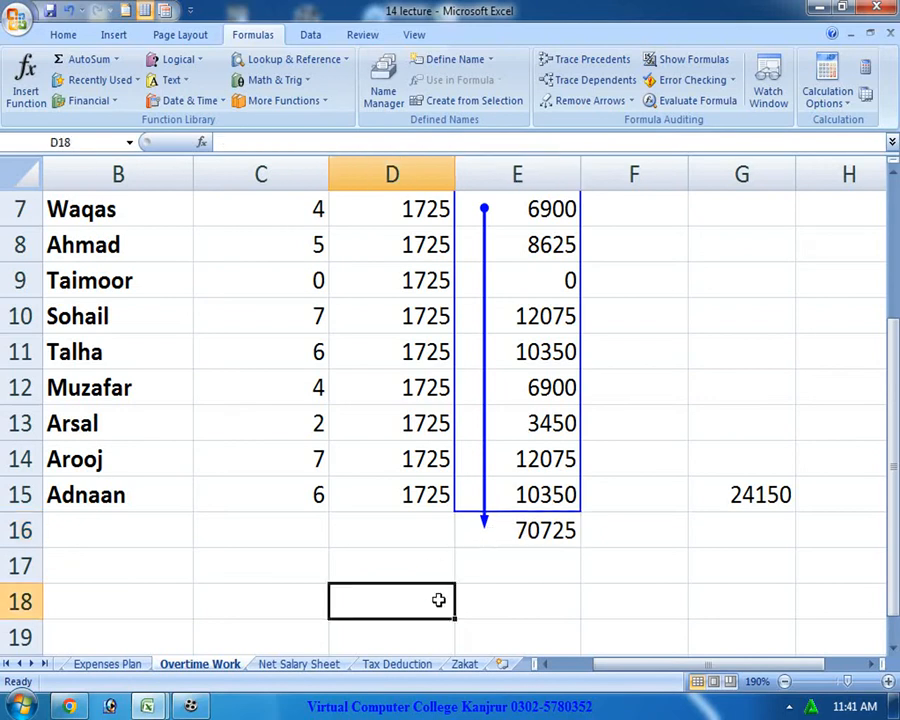
pyautogui.write('=')
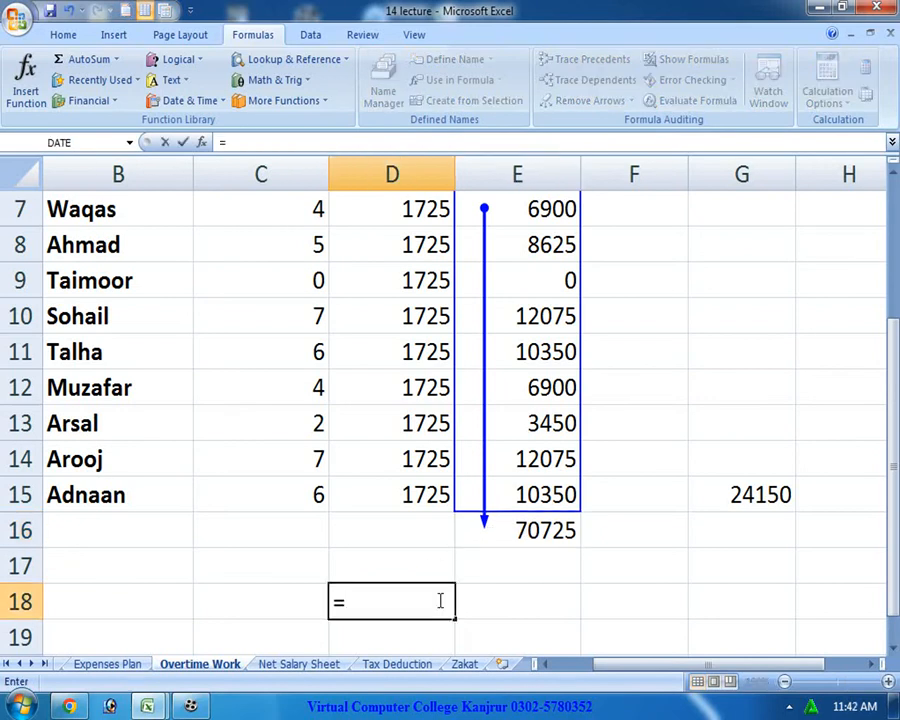
pyautogui.write('sum')
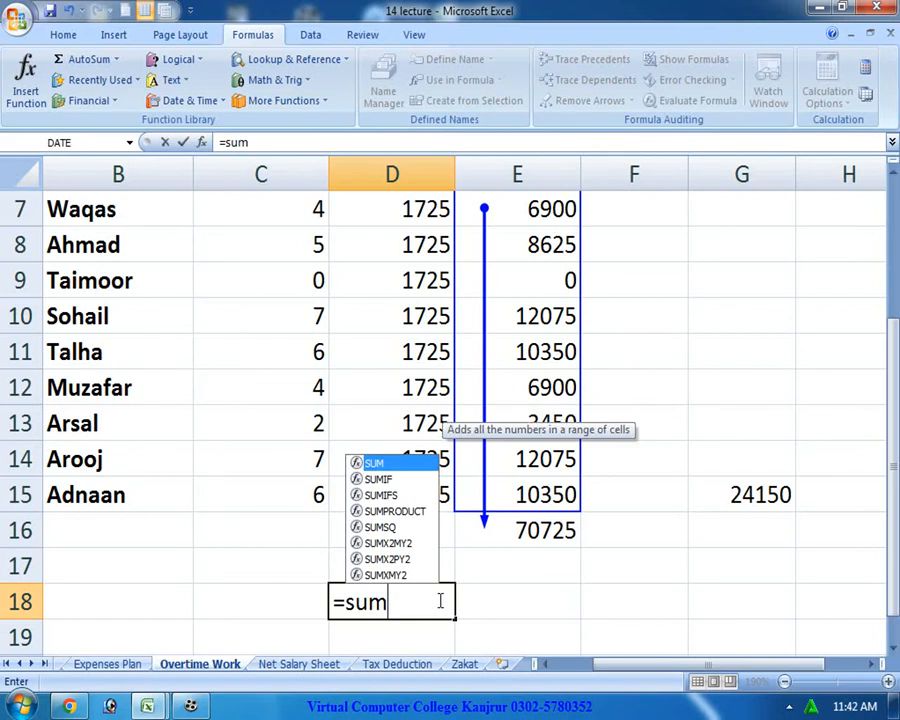
pyautogui.write('(')
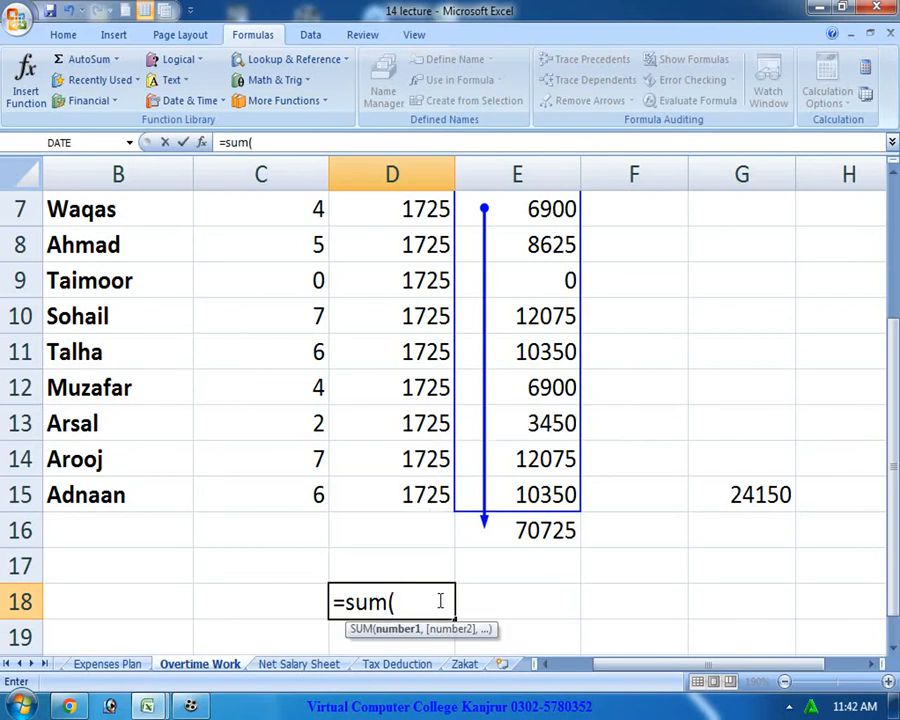
pyautogui.click(394, 240)
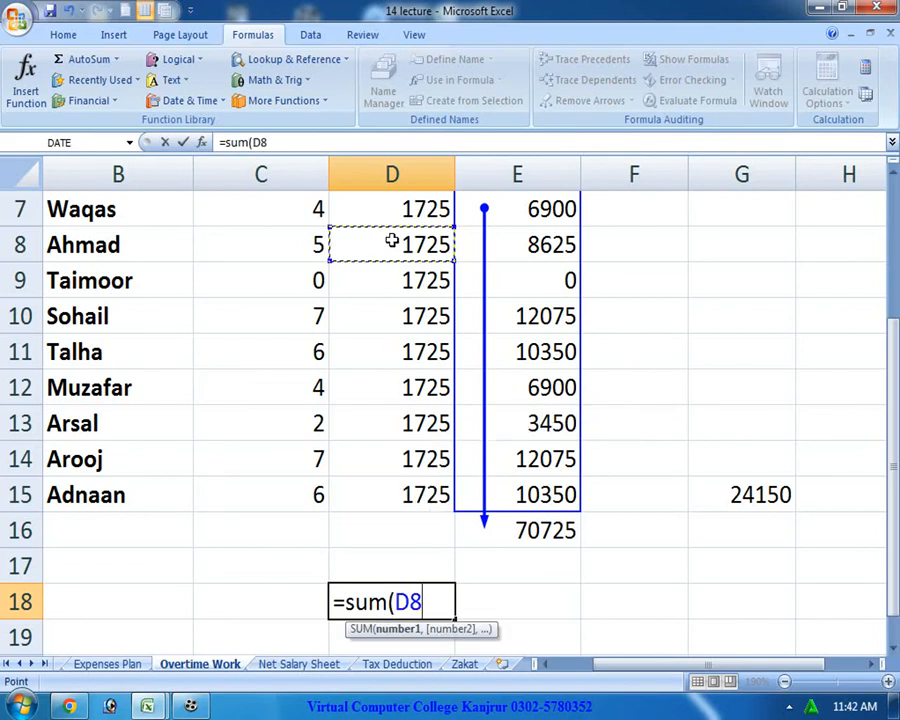
pyautogui.write(',')
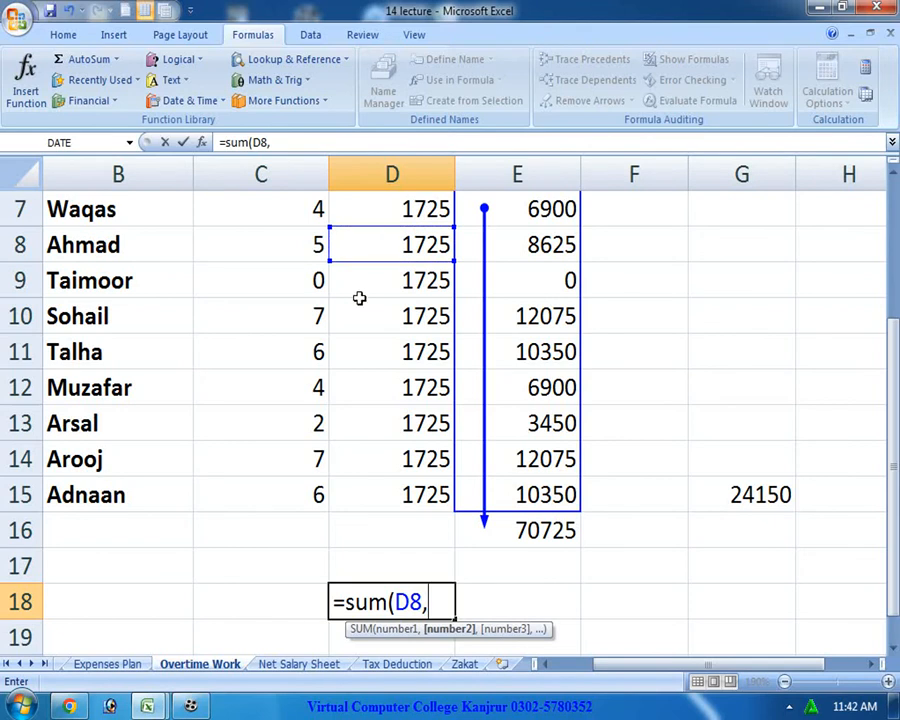
pyautogui.click(301, 348)
pyautogui.write(',')
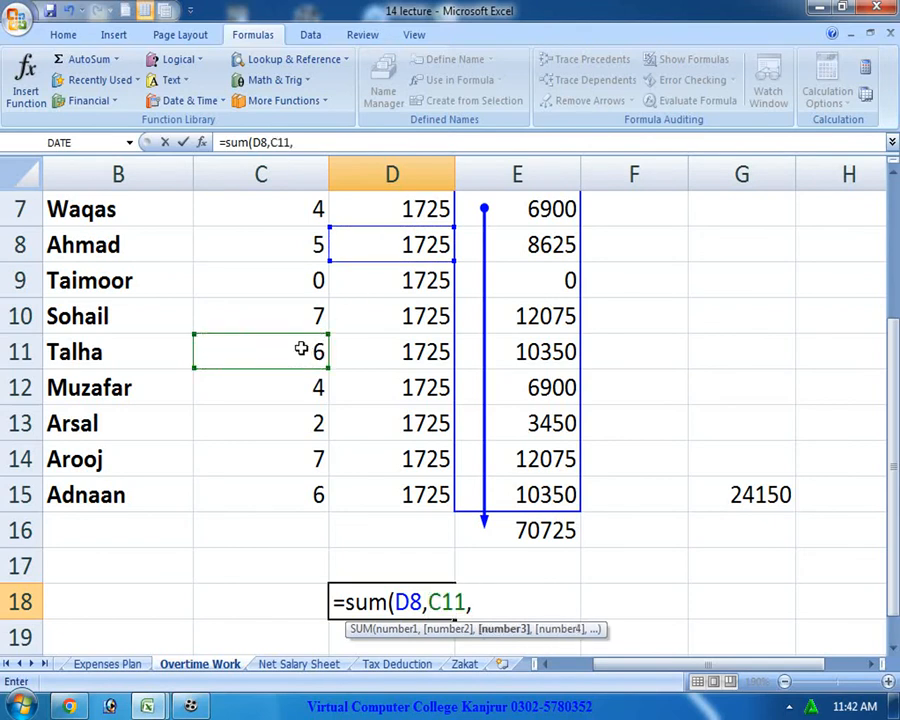
pyautogui.click(557, 318)
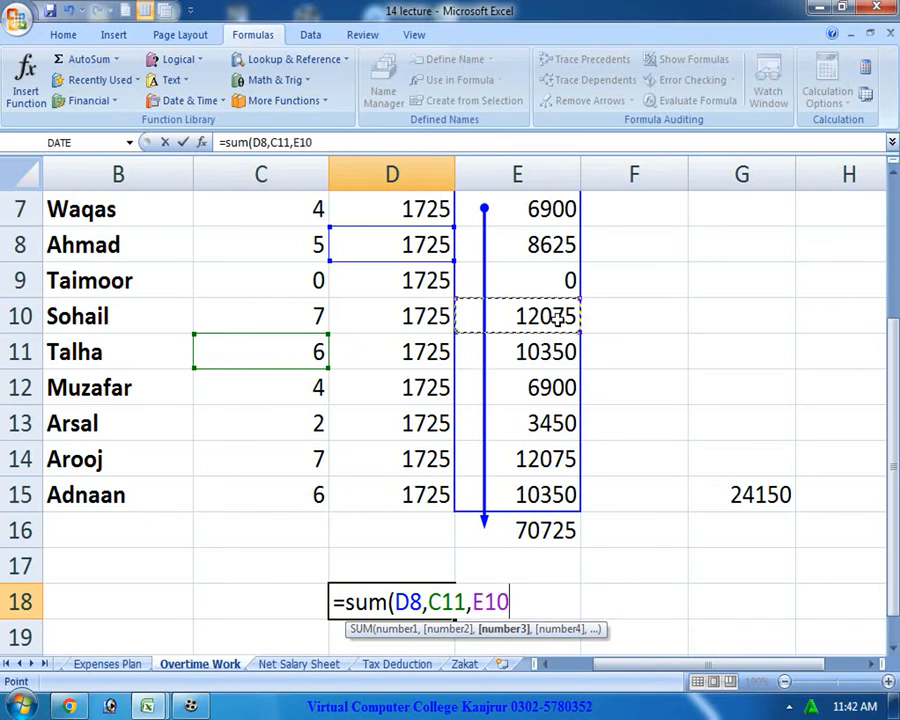
pyautogui.write(',')
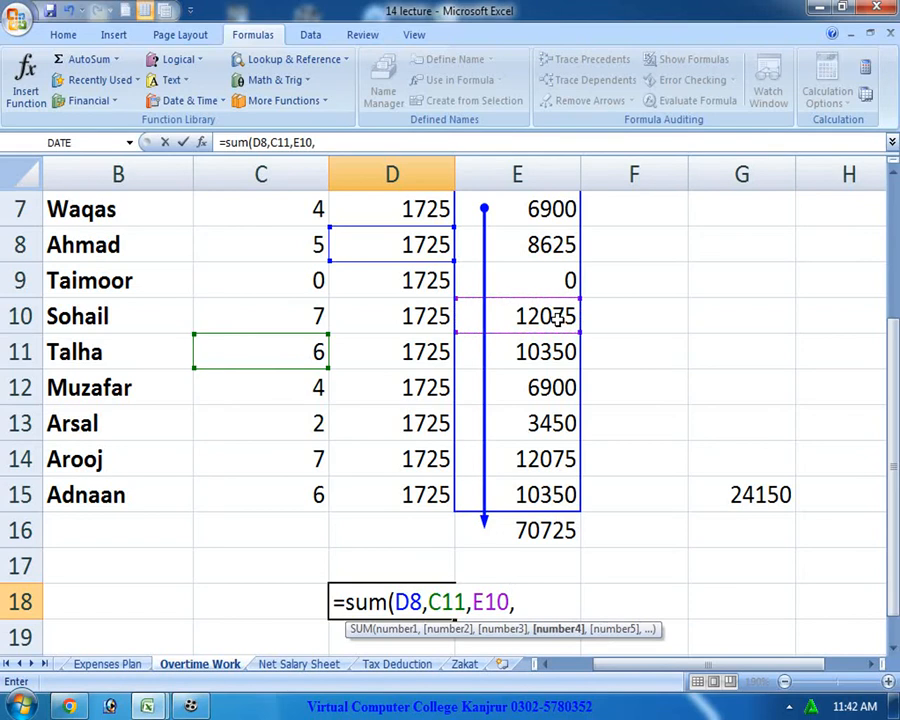
pyautogui.click(281, 492)
pyautogui.press('Return')
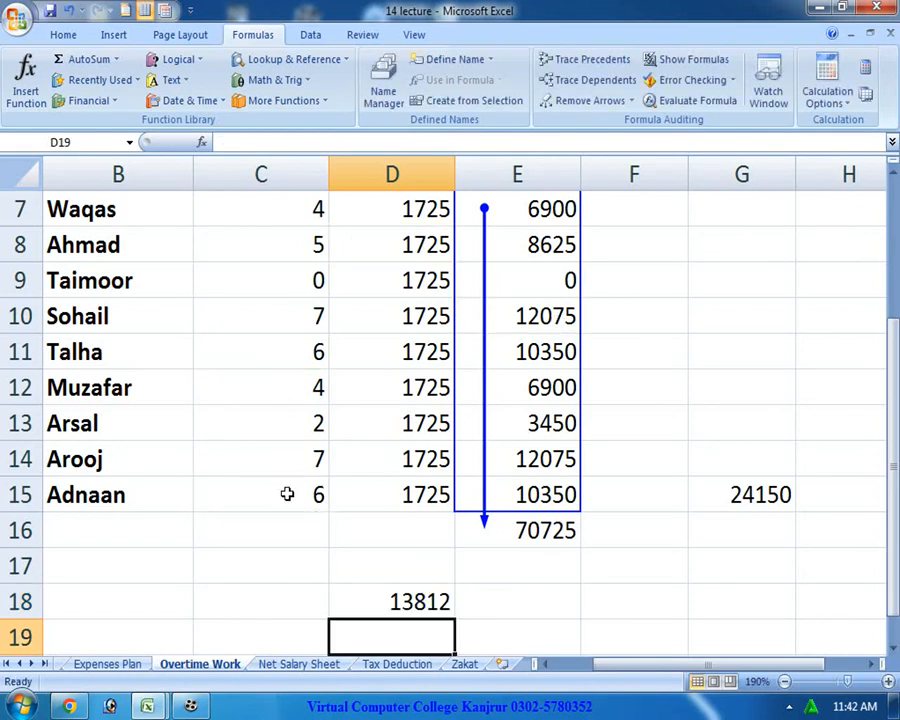
# Trace the precedents of cell D18 and try tracing its dependents.
pyautogui.click(383, 603)
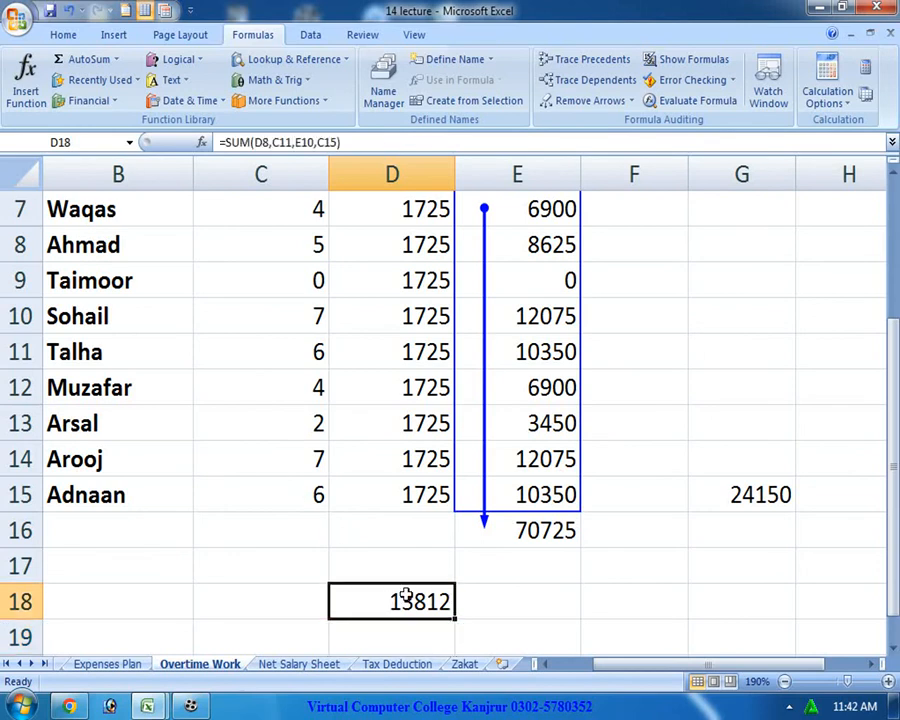
pyautogui.click(568, 60)
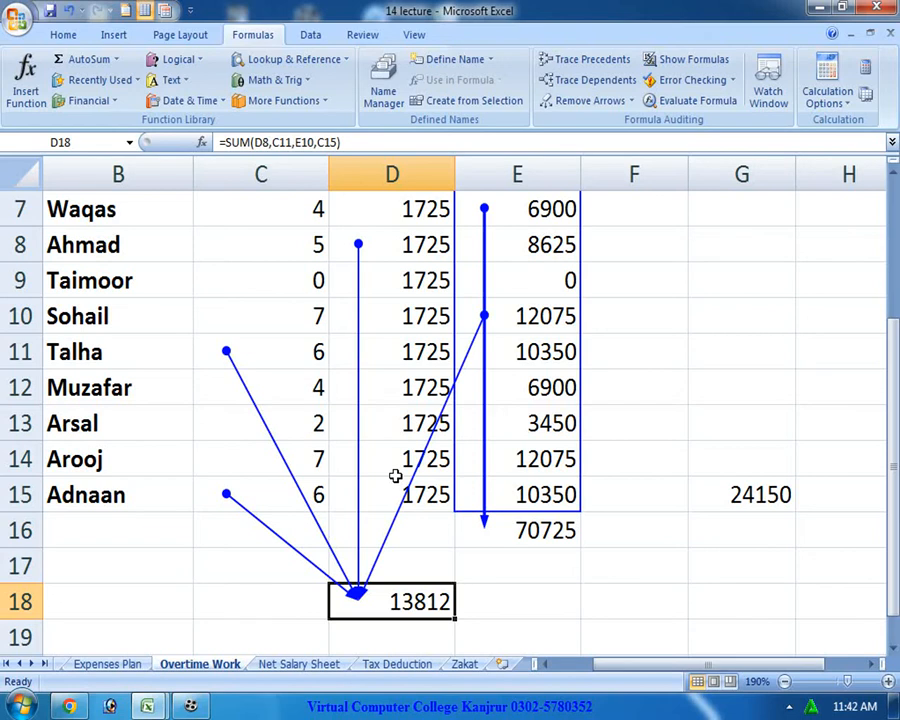
pyautogui.click(596, 80)
pyautogui.click(451, 401)
# Try Remove Dependent Arrows, and clear all tracer arrows from the Overtime Work sheet.
pyautogui.click(631, 101)
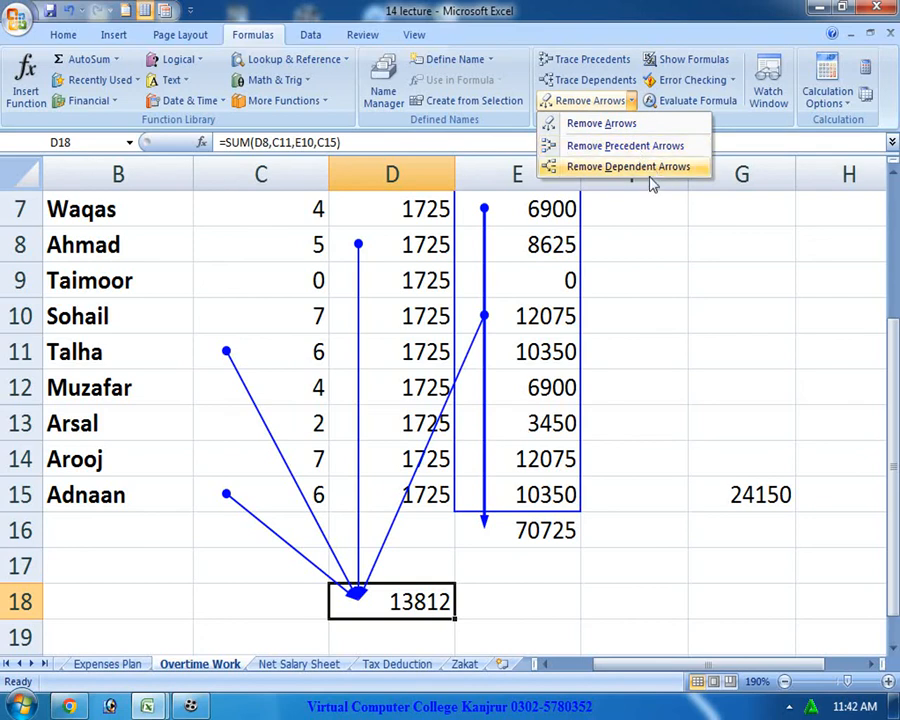
pyautogui.click(658, 167)
pyautogui.click(618, 101)
pyautogui.press('Return')
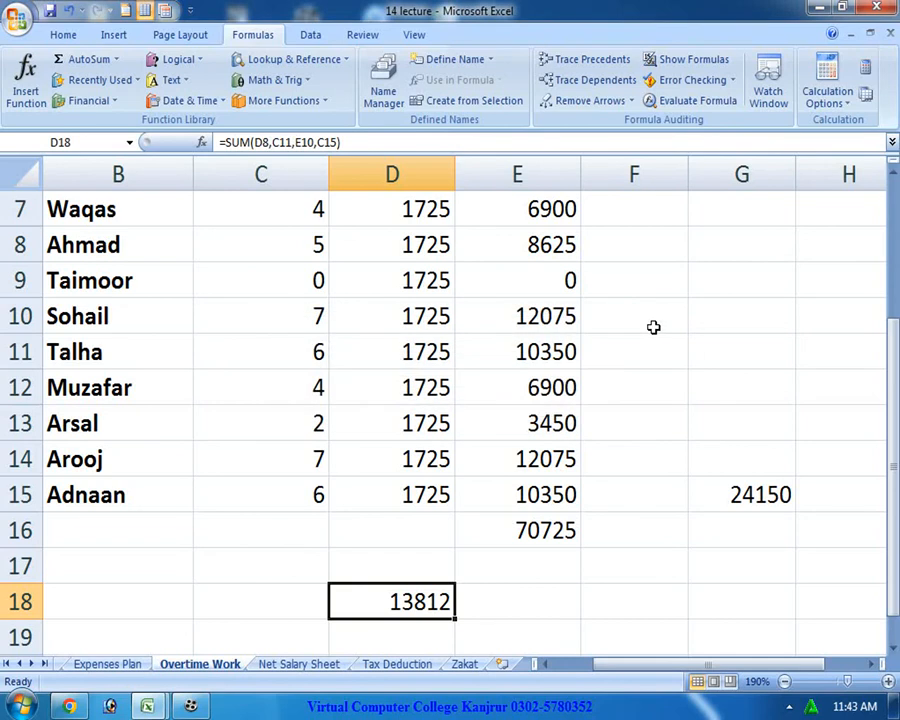
# Display formulas in the cells with column D widened slightly to read D18, and return to the normal value display.
pyautogui.click(709, 61)
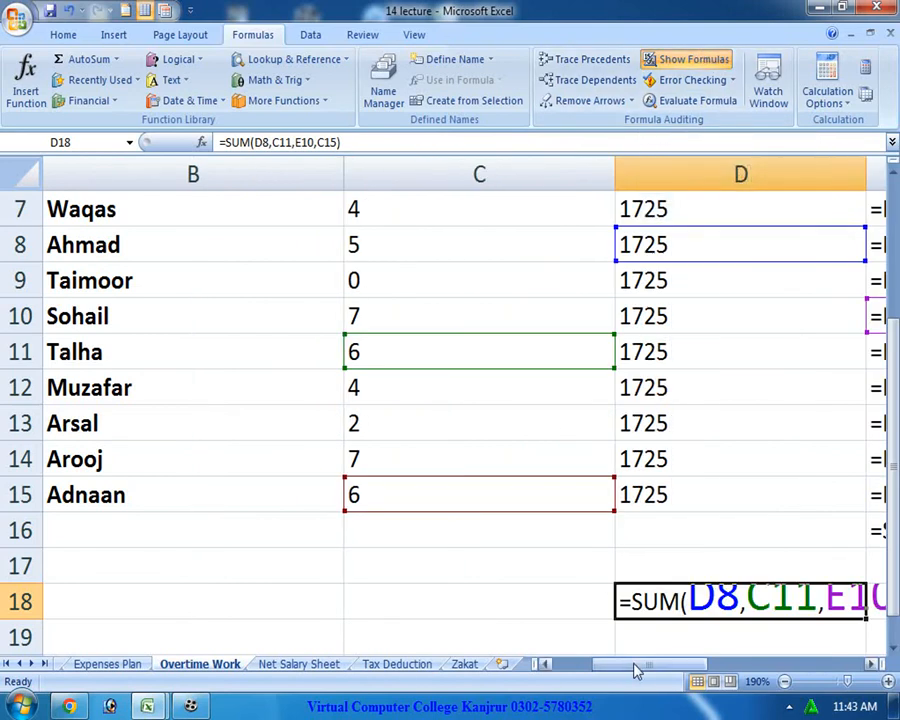
pyautogui.moveTo(640, 670); pyautogui.dragTo(673, 672)
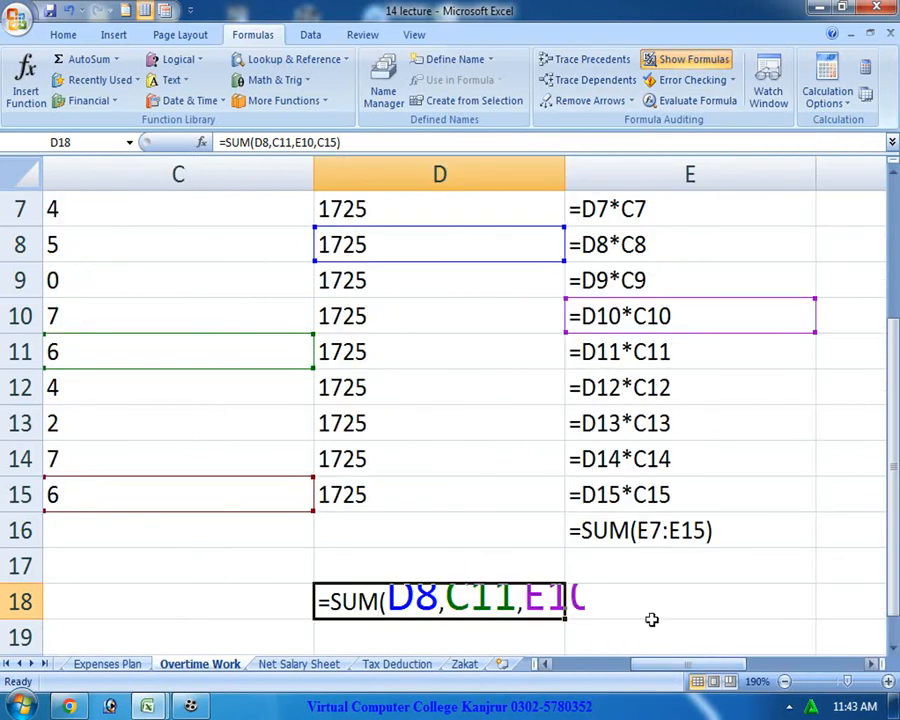
pyautogui.moveTo(566, 174); pyautogui.dragTo(578, 174)
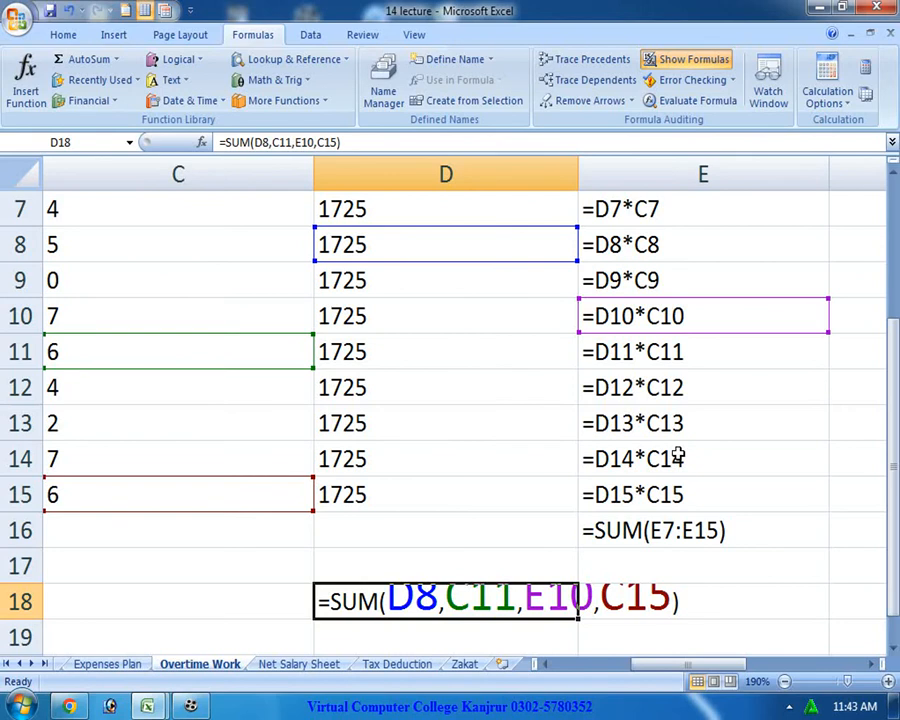
pyautogui.scroll(-1, 678, 457)
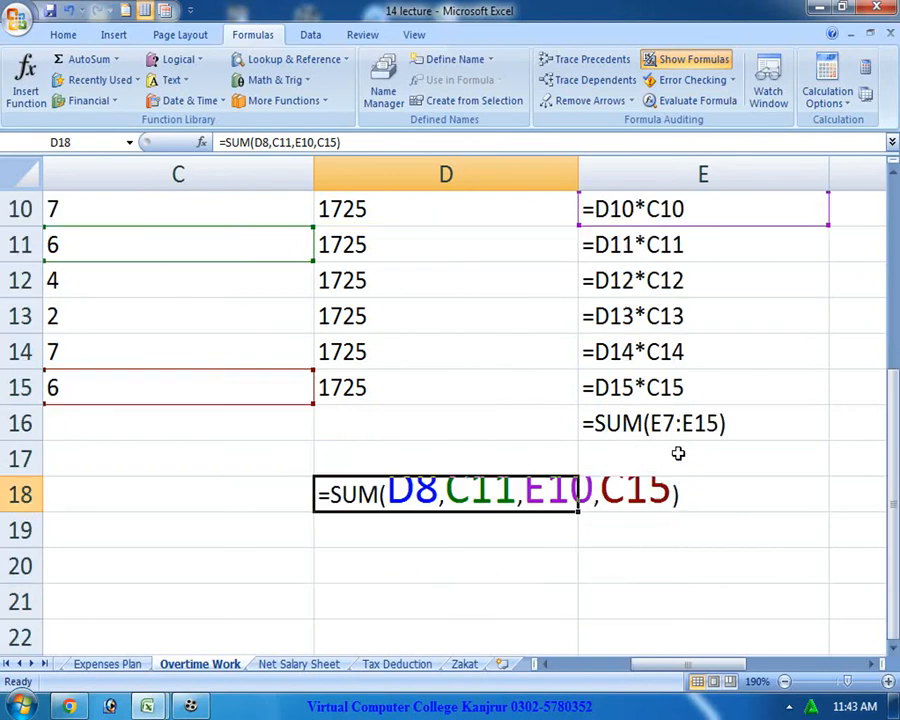
pyautogui.click(675, 63)
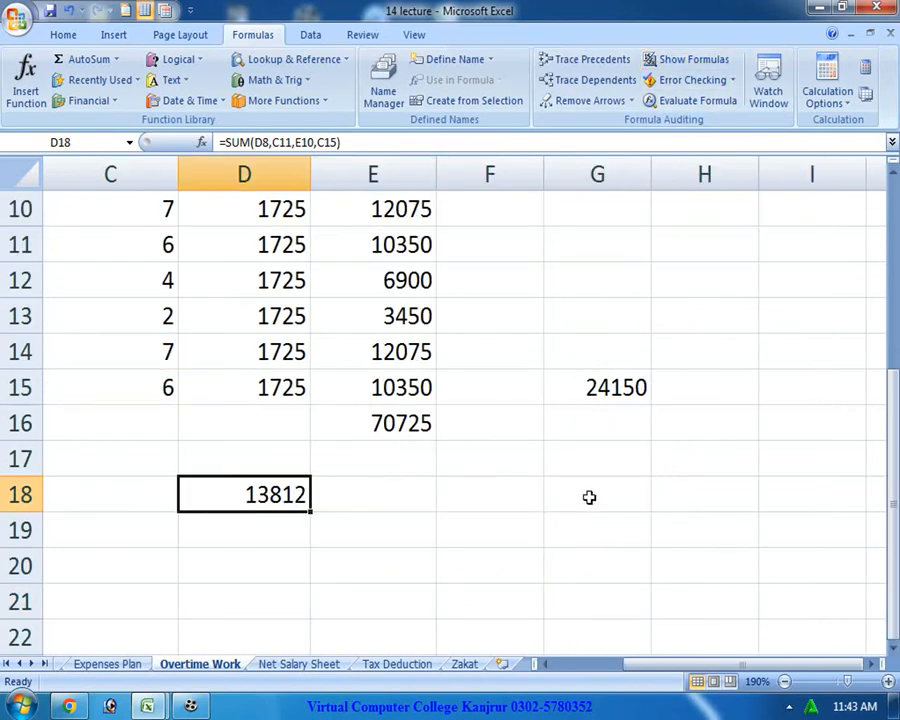
# Switch to Control Panel's Ease of Access Center and start the On-Screen Keyboard, moving it higher on the screen.
pyautogui.click(20, 706)
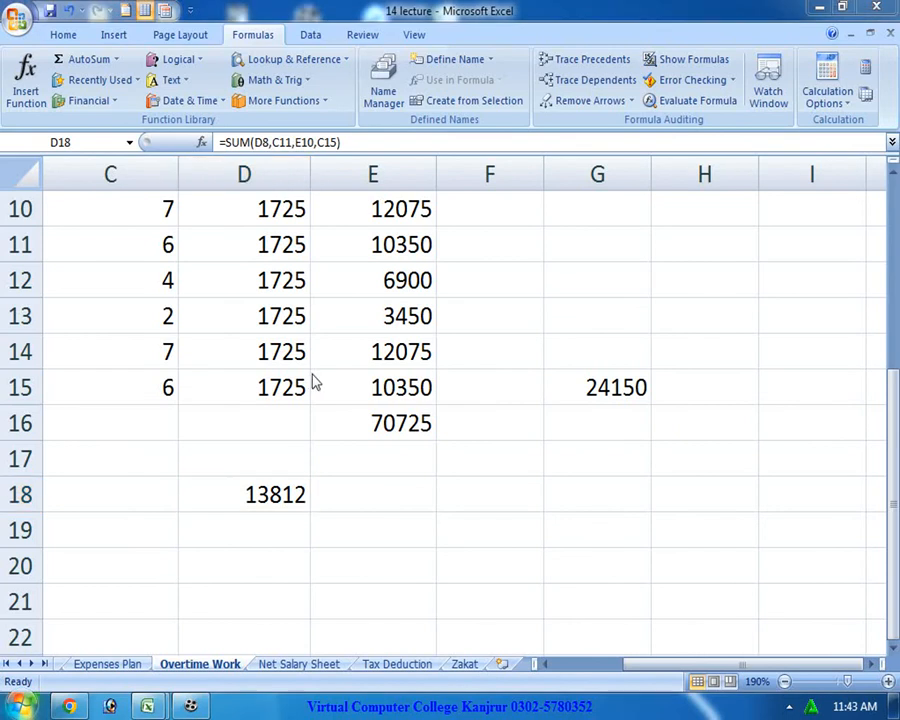
pyautogui.click(22, 706)
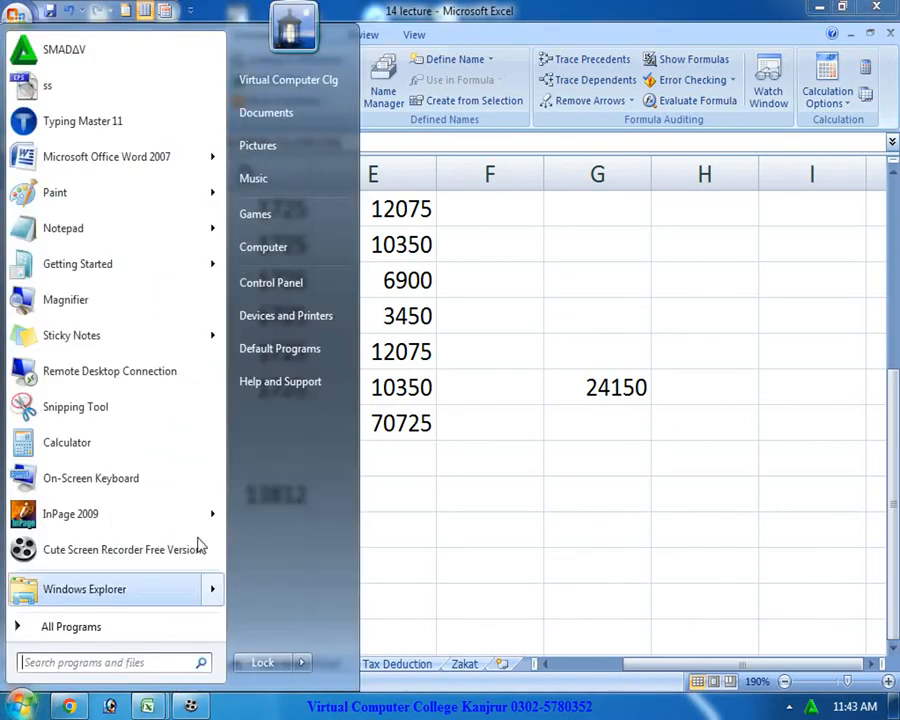
pyautogui.click(271, 282)
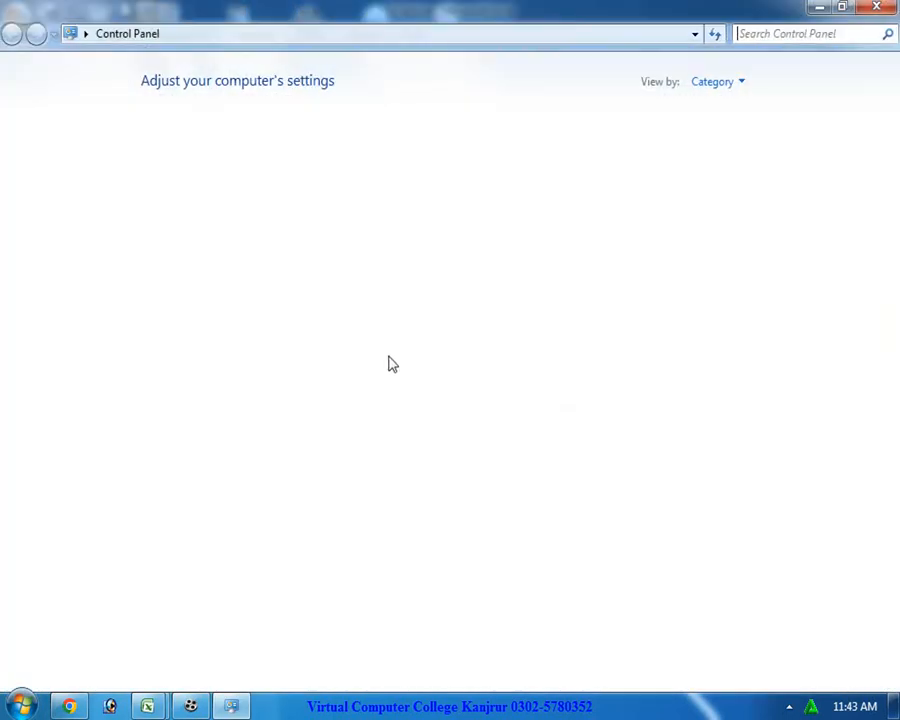
pyautogui.click(474, 338)
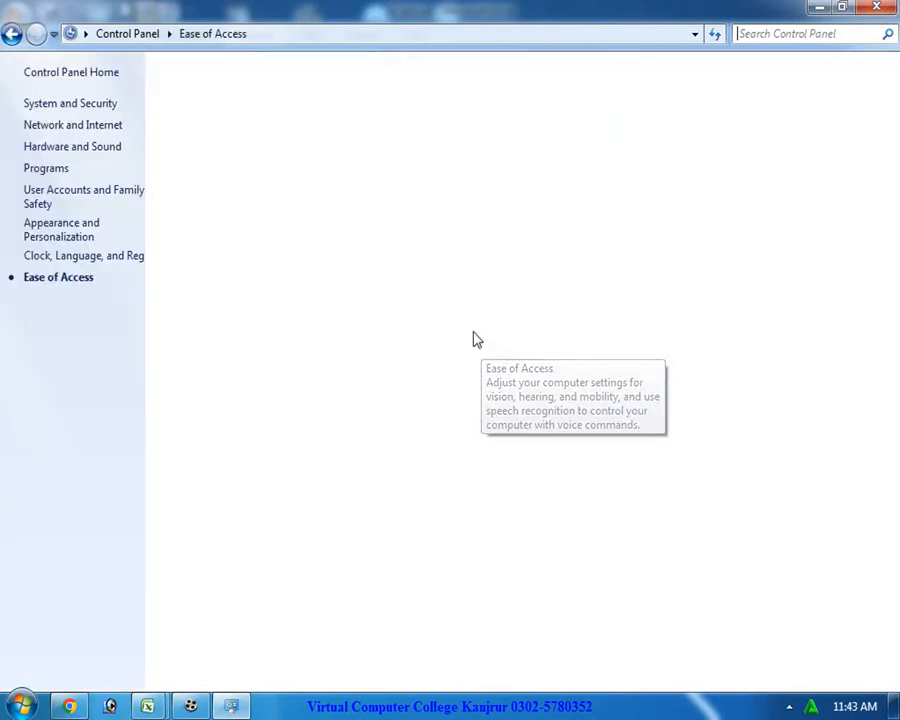
pyautogui.click(212, 104)
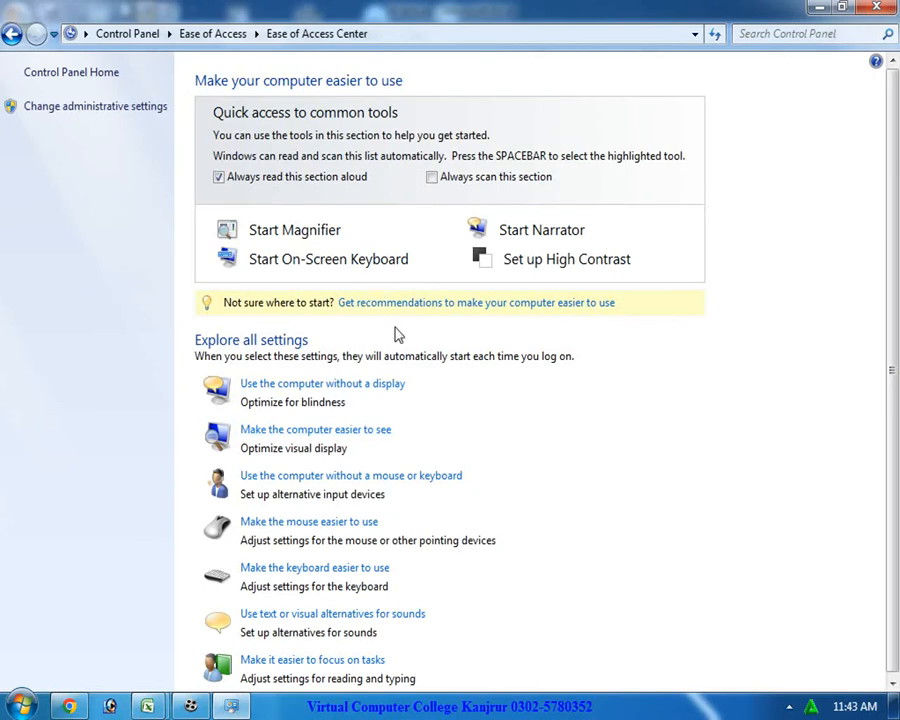
pyautogui.click(358, 262)
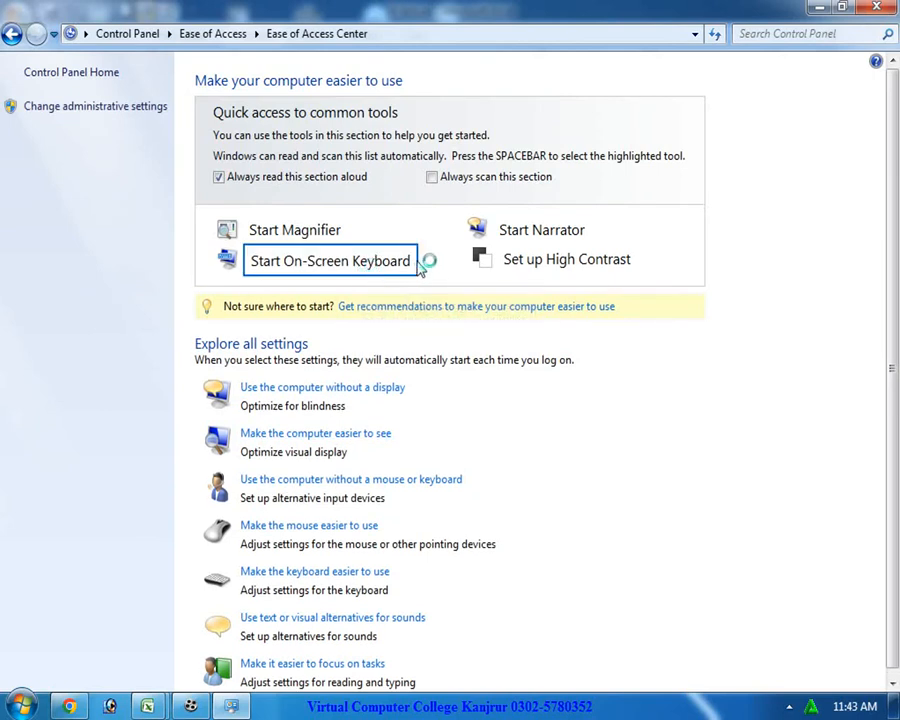
pyautogui.moveTo(337, 387); pyautogui.dragTo(279, 215)
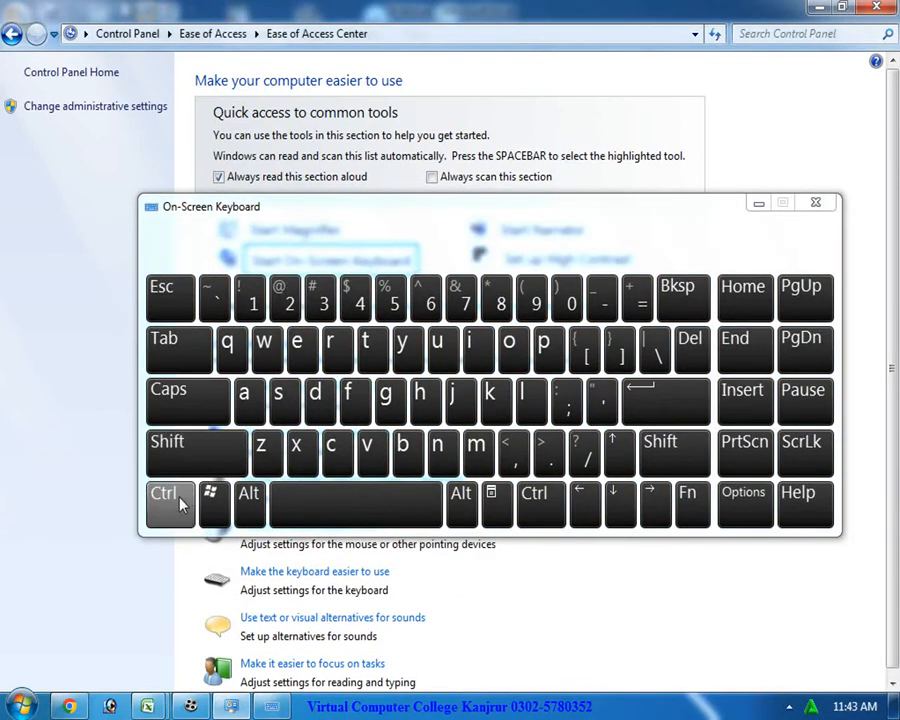
# Demonstrate the formula-display key combination on the On-Screen Keyboard, and close both it and Control Panel.
pyautogui.click(175, 502)
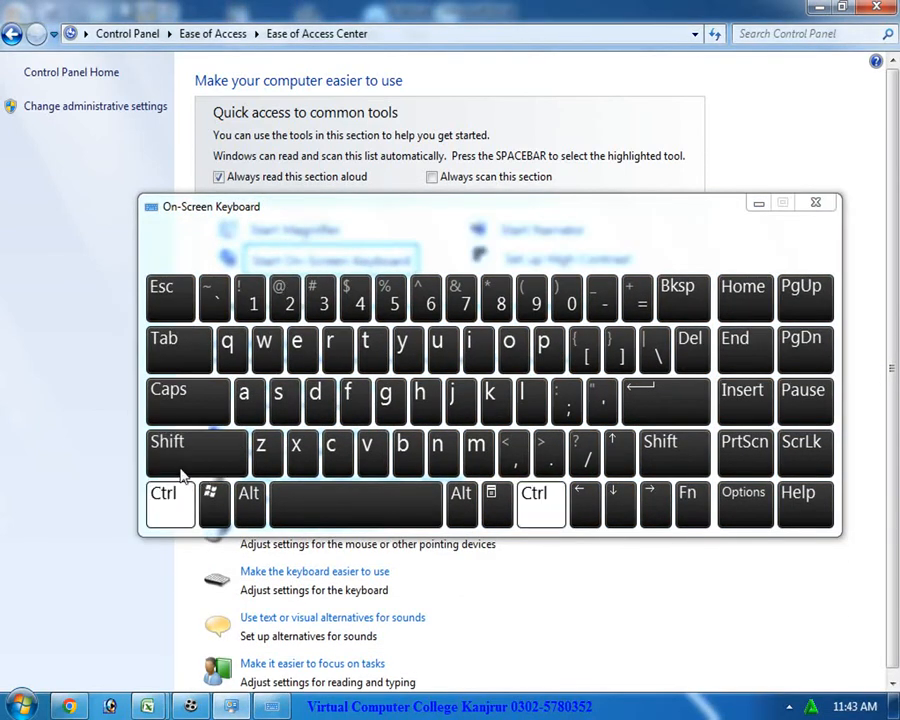
pyautogui.click(216, 299)
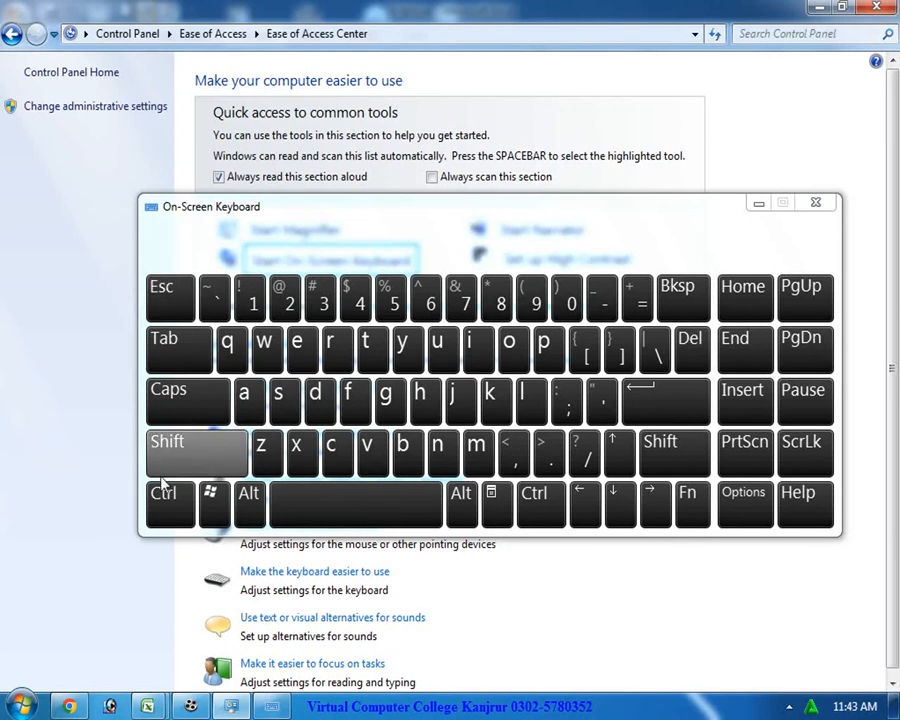
pyautogui.click(814, 204)
pyautogui.click(868, 7)
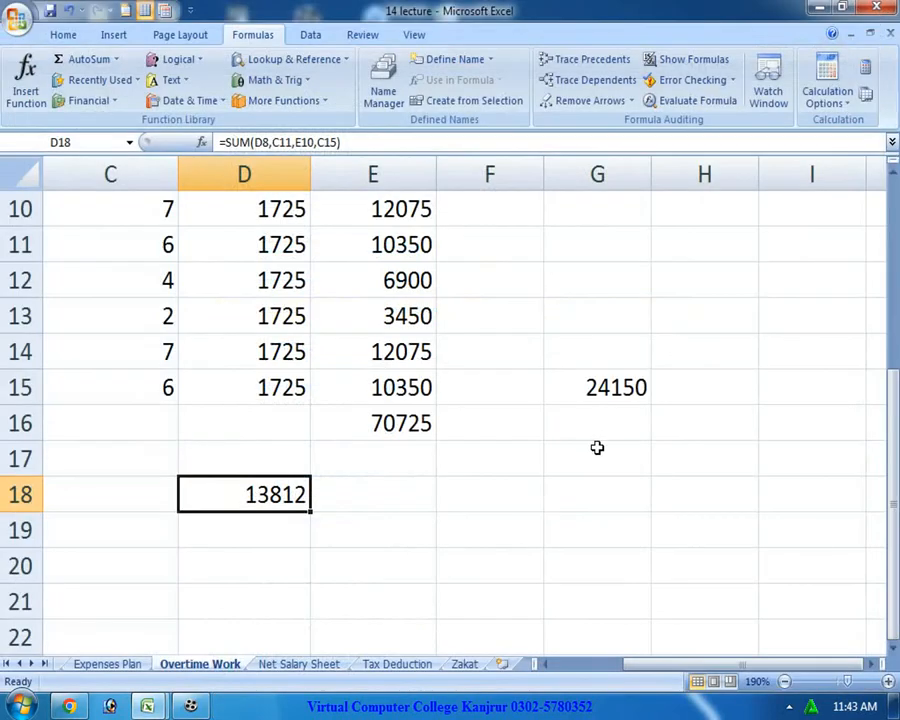
# Select cell G17 and toggle the sheet's formula display on and back off.
pyautogui.click(597, 448)
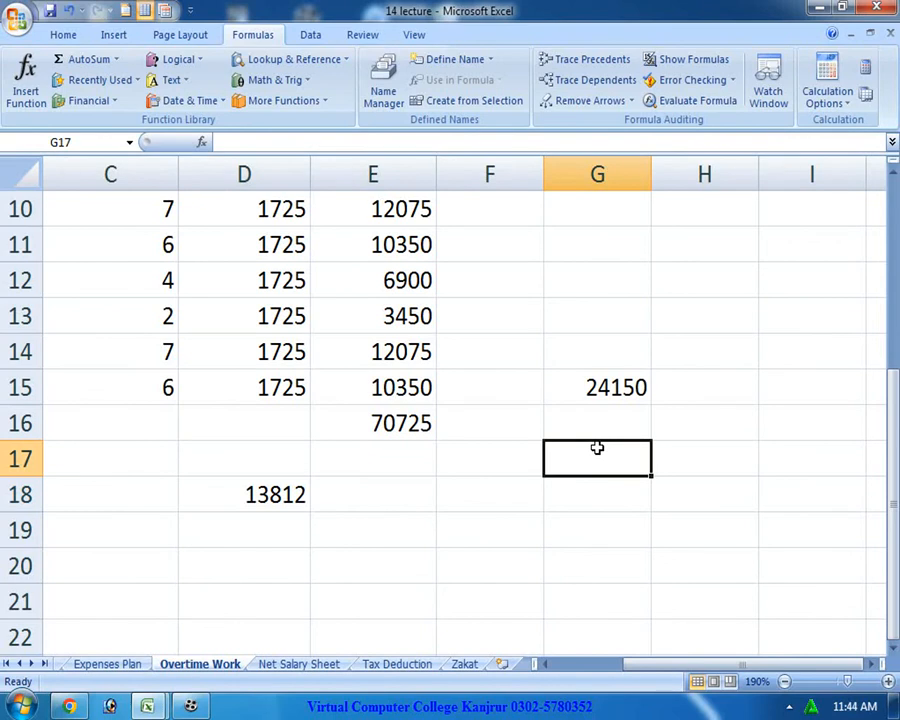
pyautogui.hotkey('ctrl', '`')
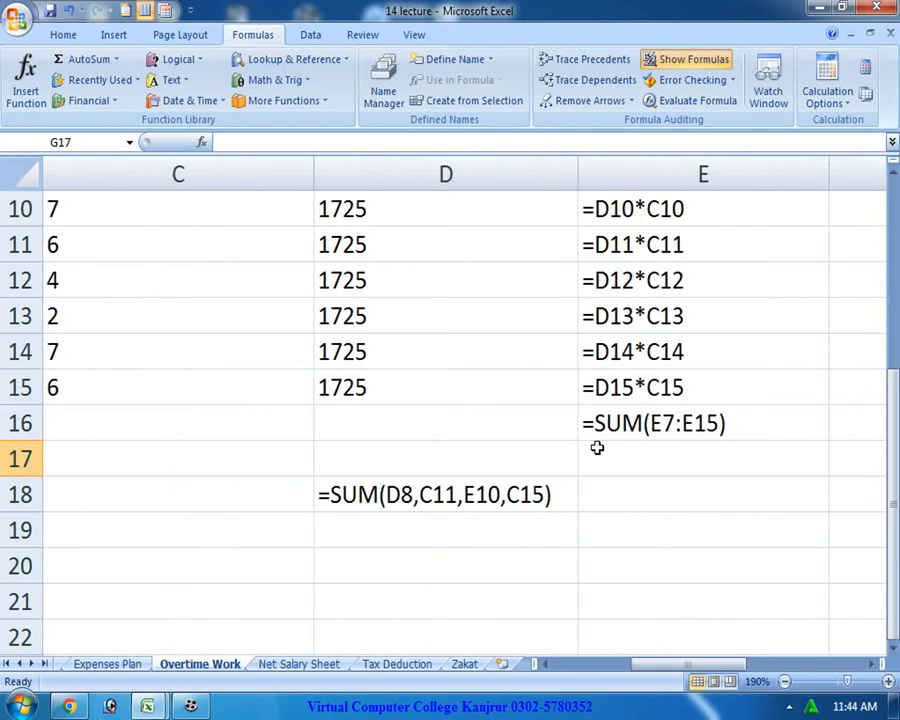
pyautogui.hotkey('ctrl', '`')
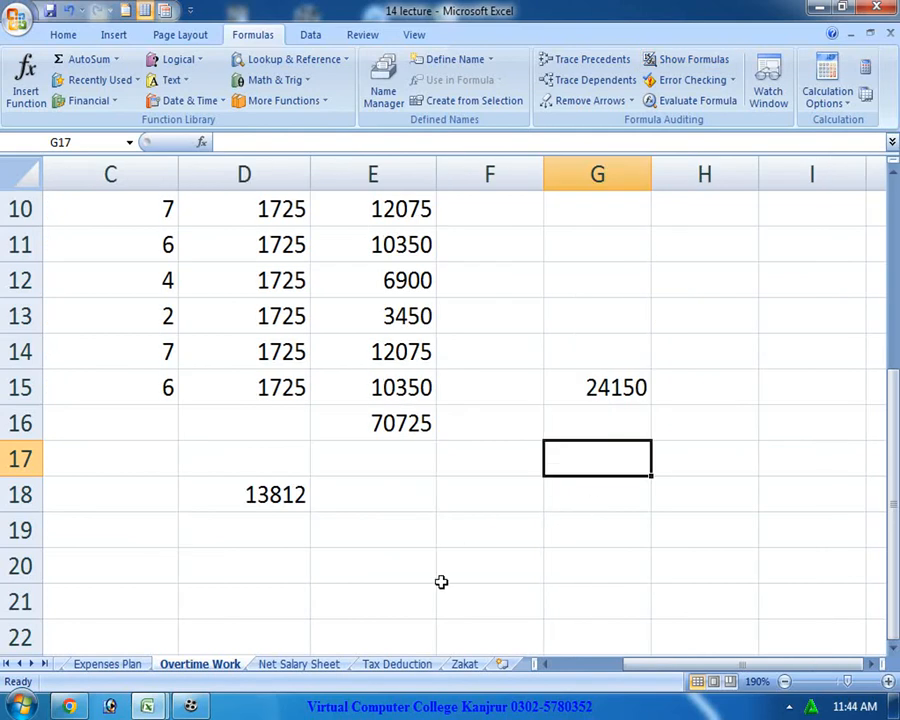
# Look over the Error Checking options with cell F13 selected, and open and close Evaluate Formula for that cell.
pyautogui.click(490, 323)
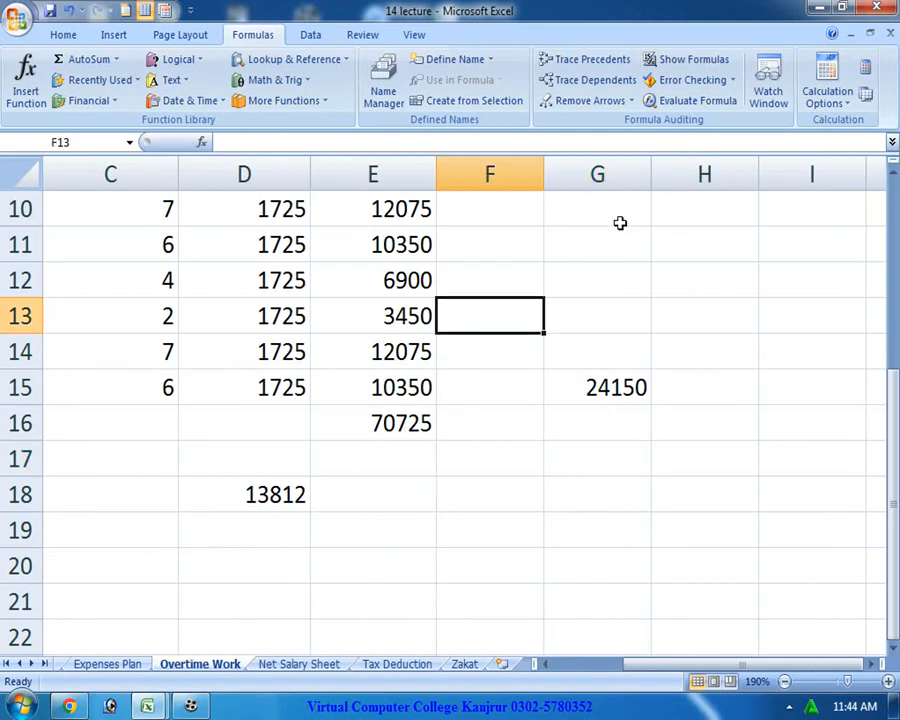
pyautogui.click(733, 80)
pyautogui.click(728, 202)
pyautogui.click(727, 108)
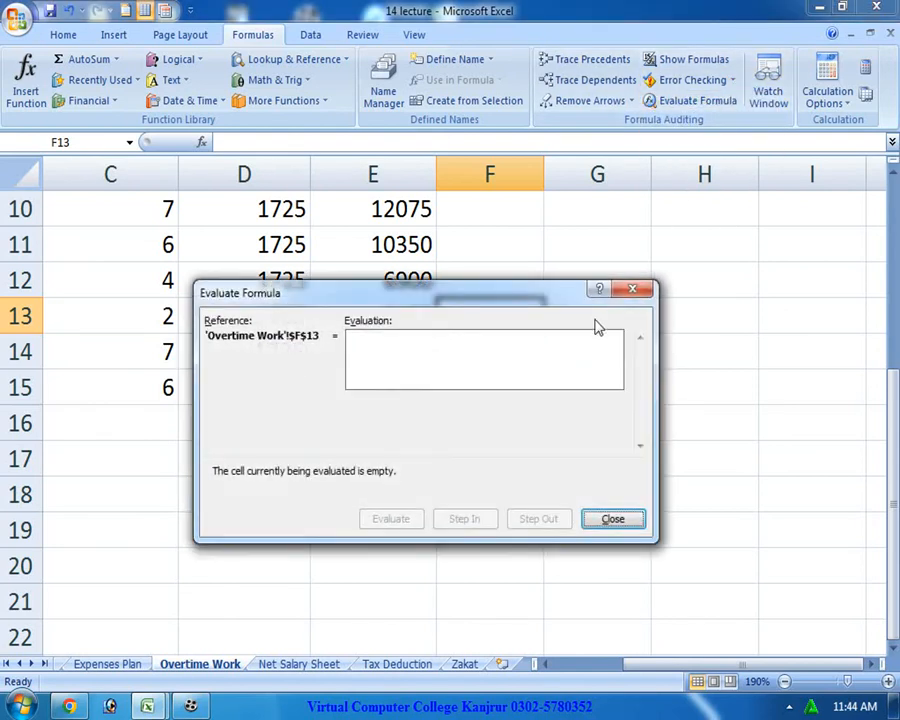
pyautogui.click(636, 290)
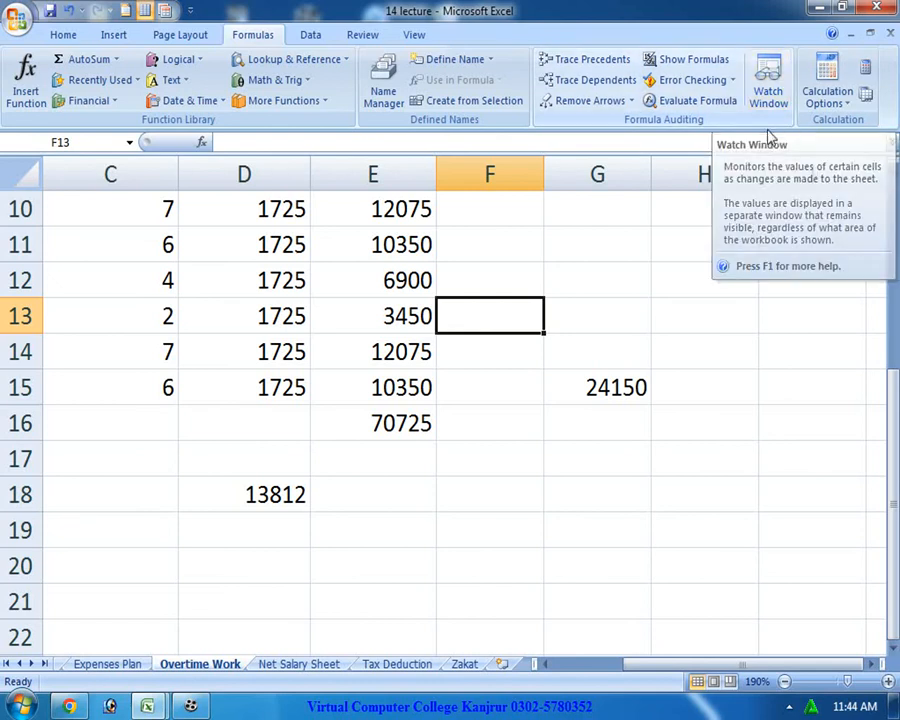
# Add a watch on cell F13 of the Overtime Work sheet, look over its entry, and close the Watch Window.
pyautogui.click(768, 98)
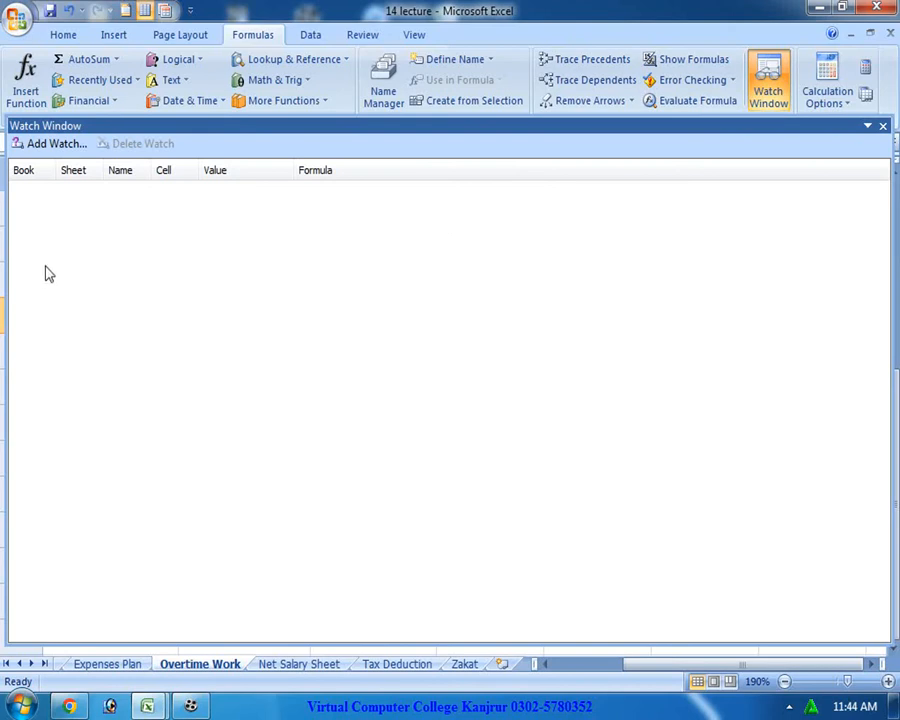
pyautogui.click(47, 146)
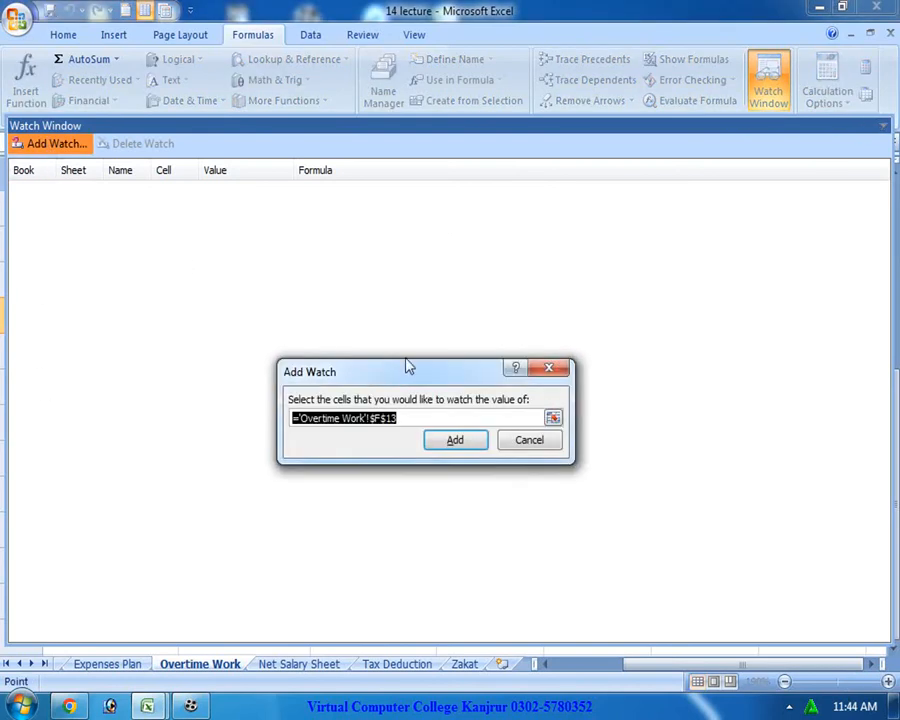
pyautogui.click(416, 421)
pyautogui.click(455, 442)
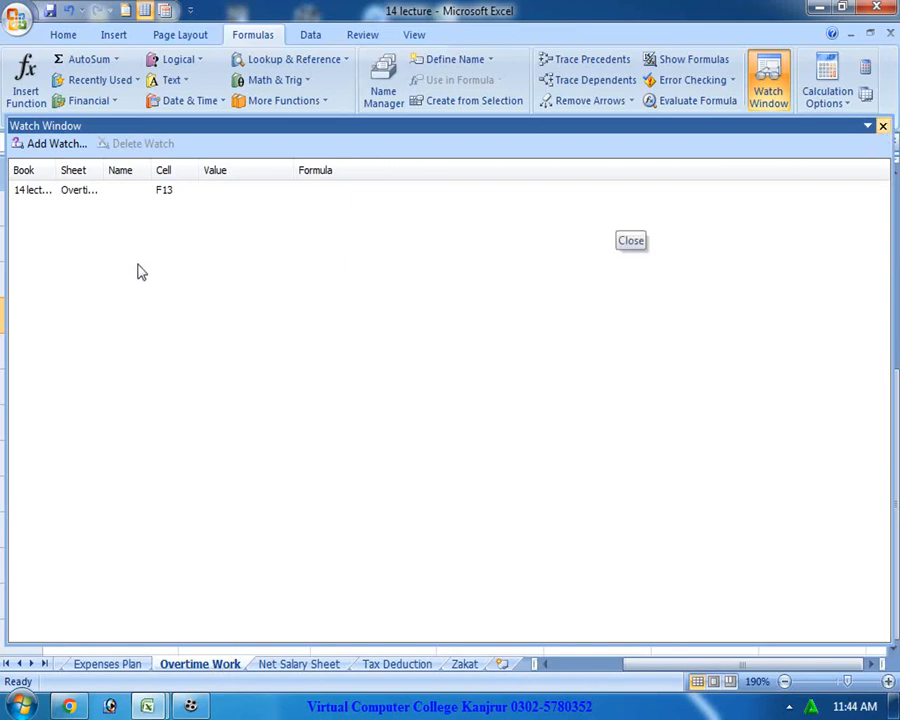
pyautogui.click(52, 199)
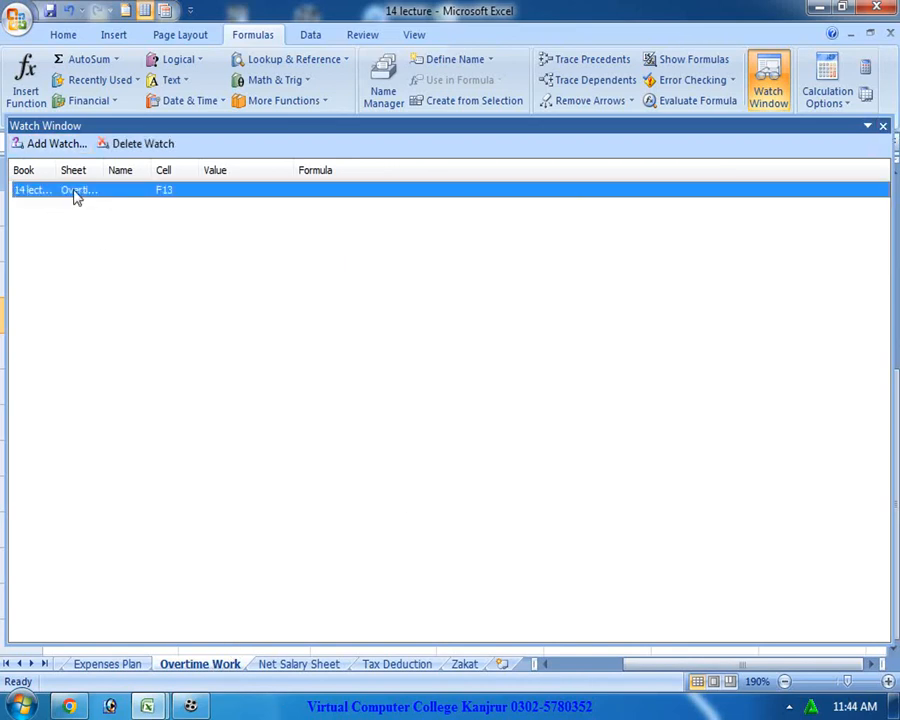
pyautogui.click(44, 260)
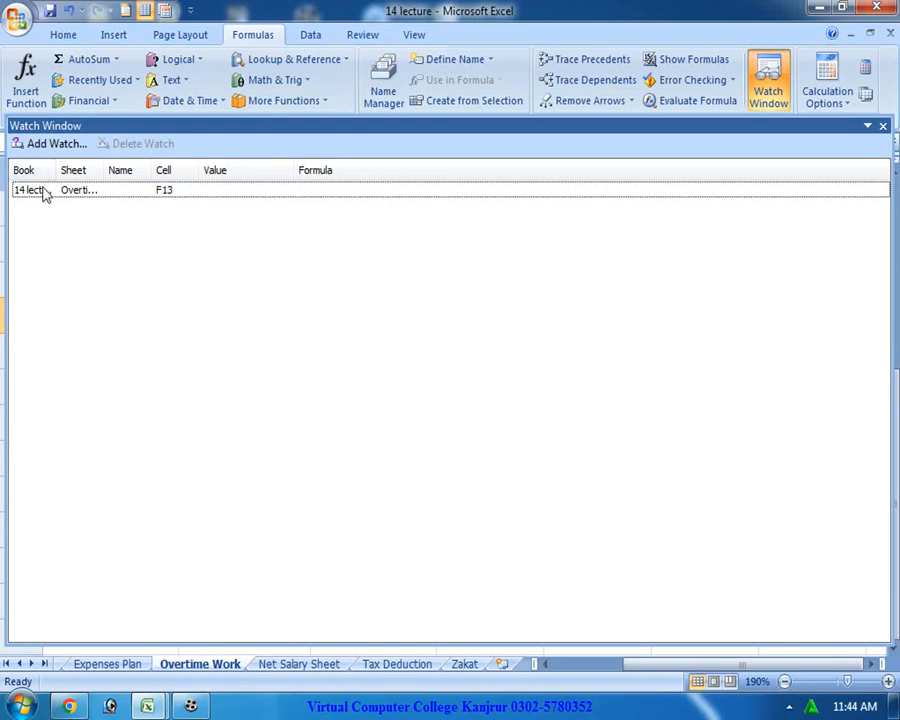
pyautogui.click(44, 192)
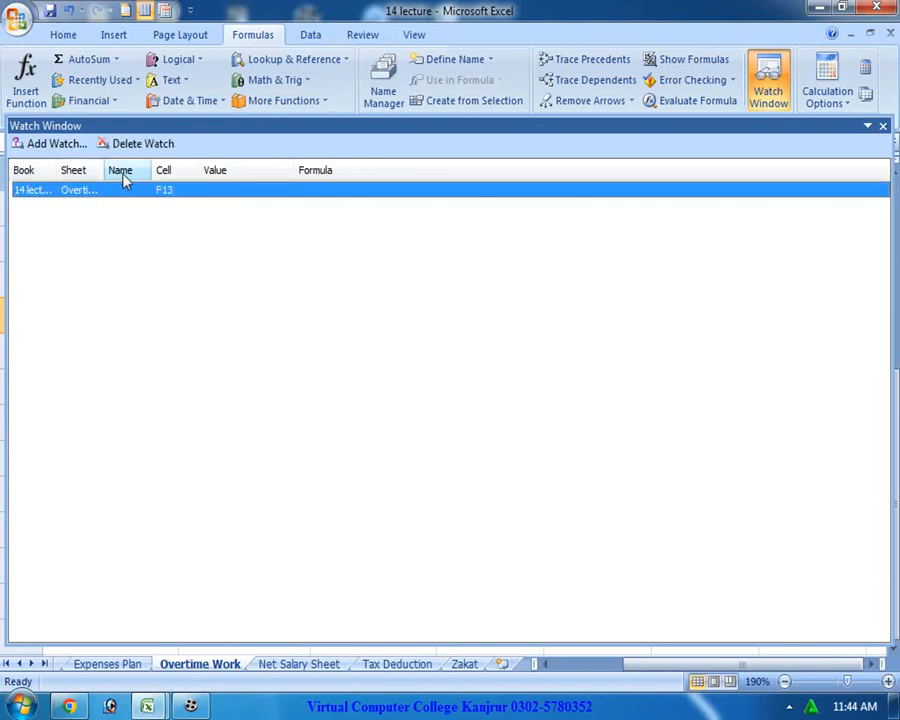
pyautogui.click(178, 212)
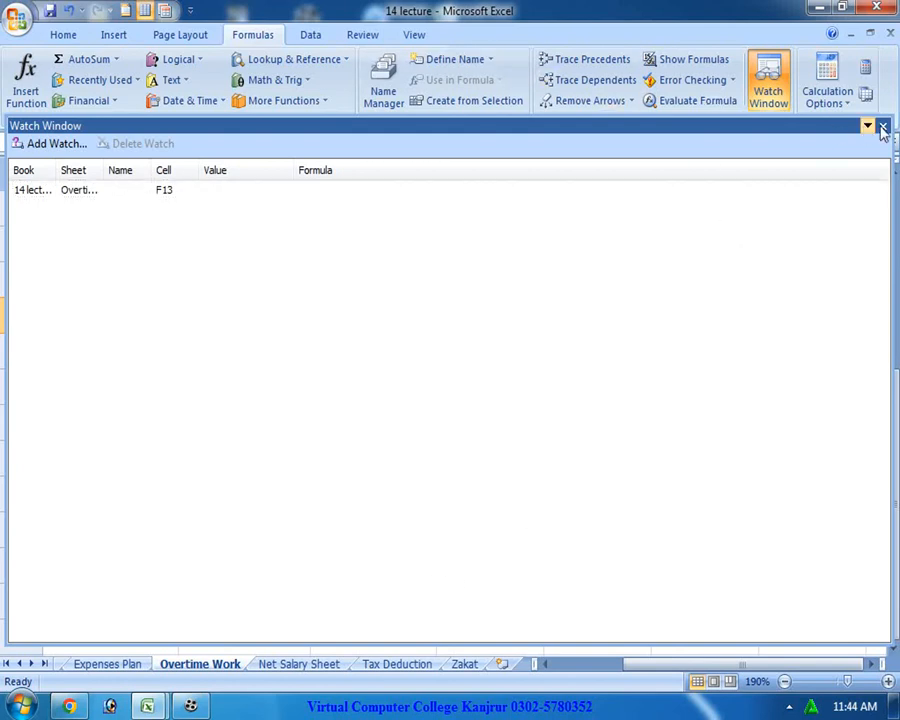
pyautogui.click(882, 126)
# Add a watch on the sum formula in cell D18, and close the Watch Window.
pyautogui.click(290, 492)
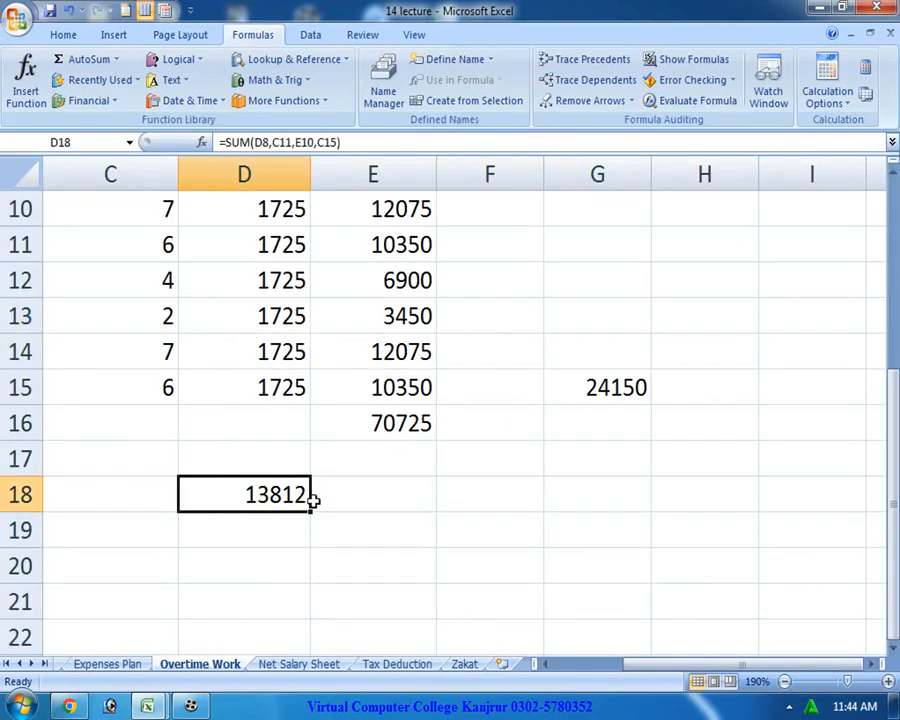
pyautogui.click(770, 72)
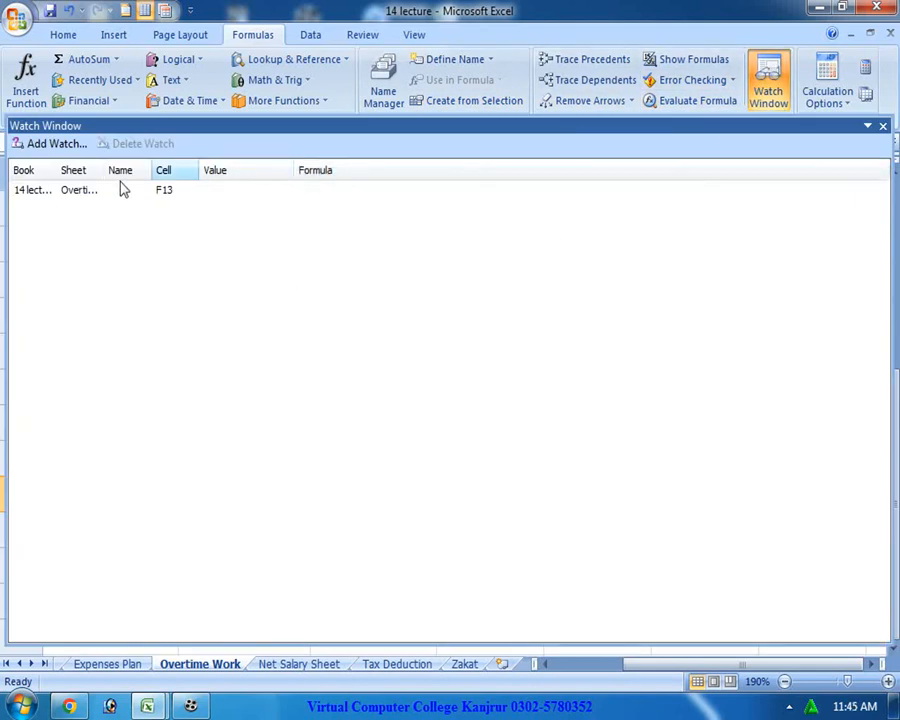
pyautogui.click(48, 144)
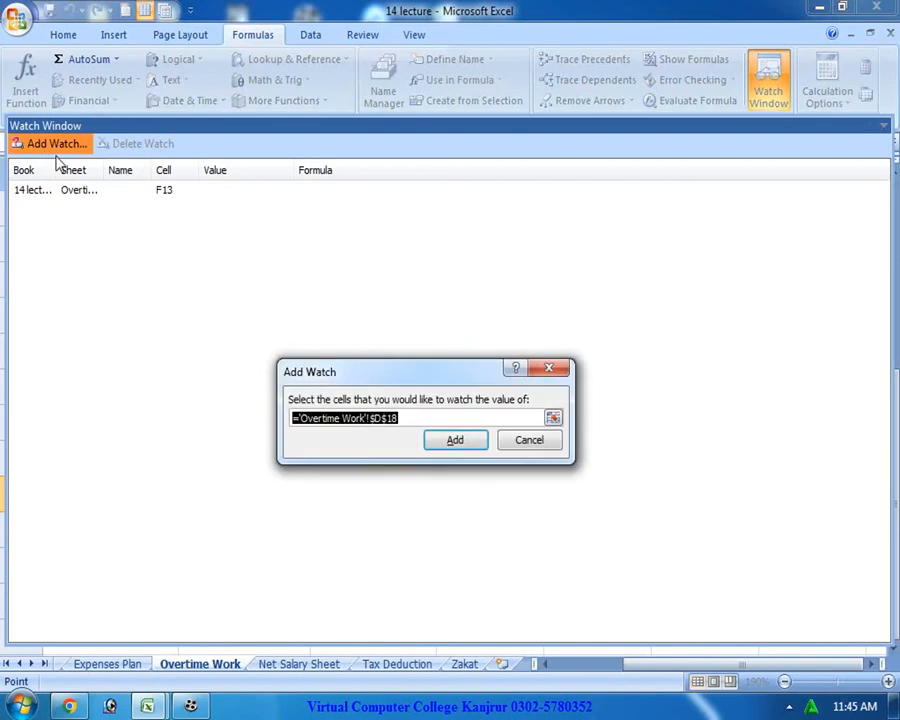
pyautogui.click(449, 441)
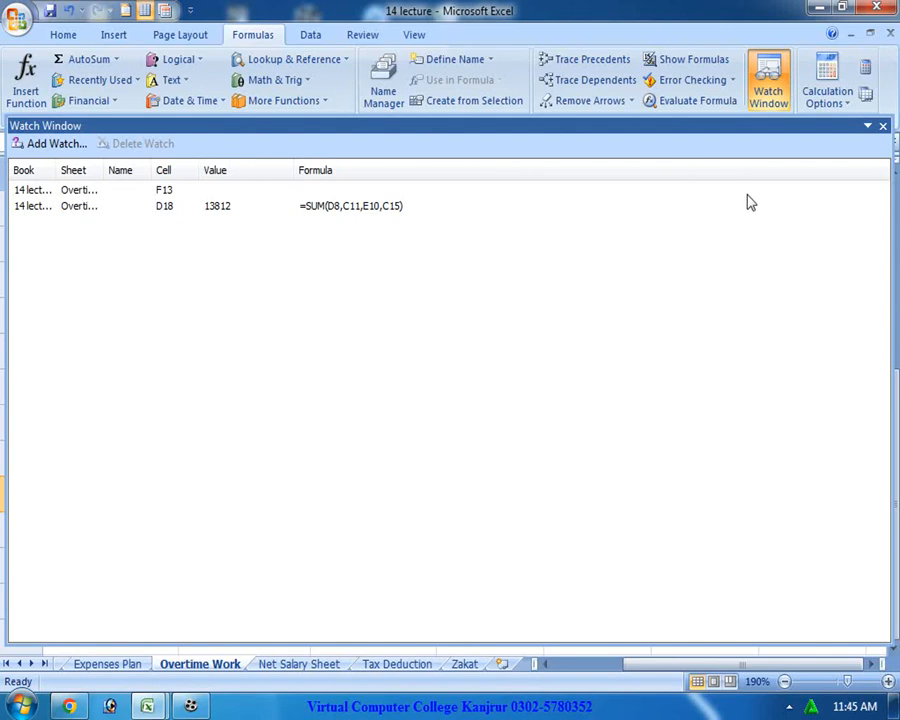
pyautogui.click(883, 126)
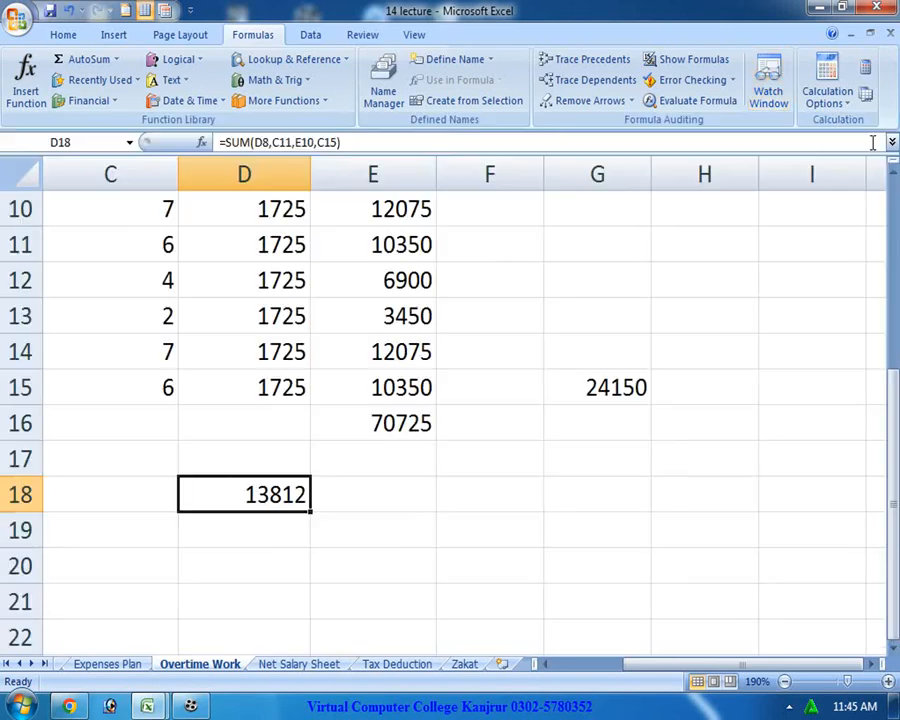
# Look over the calculation options, and set the Rate/Hour in D9 to 1200, checking the amount in E9.
pyautogui.click(850, 107)
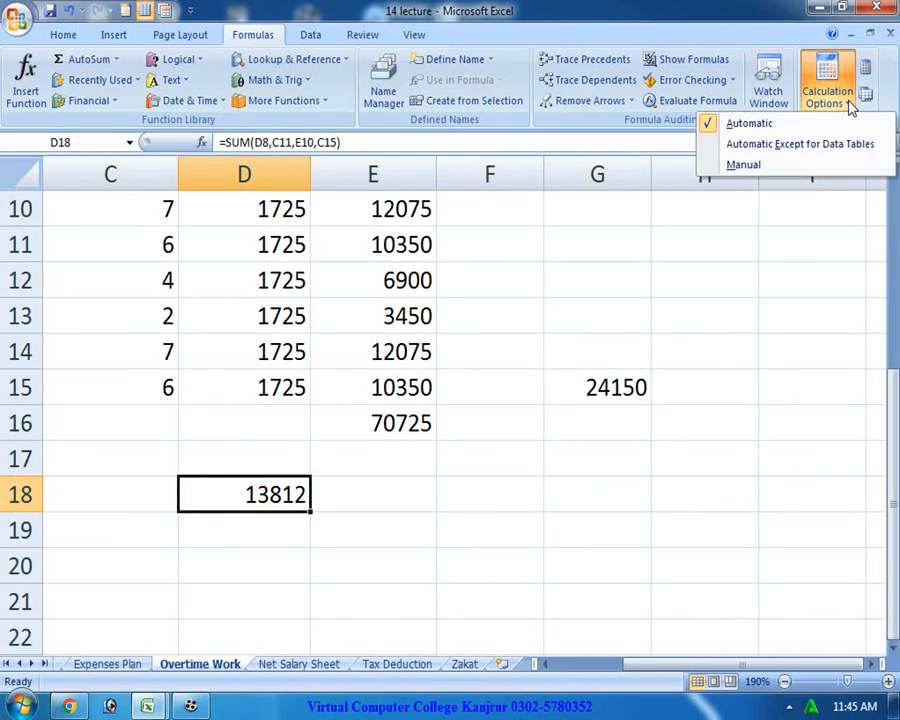
pyautogui.click(741, 318)
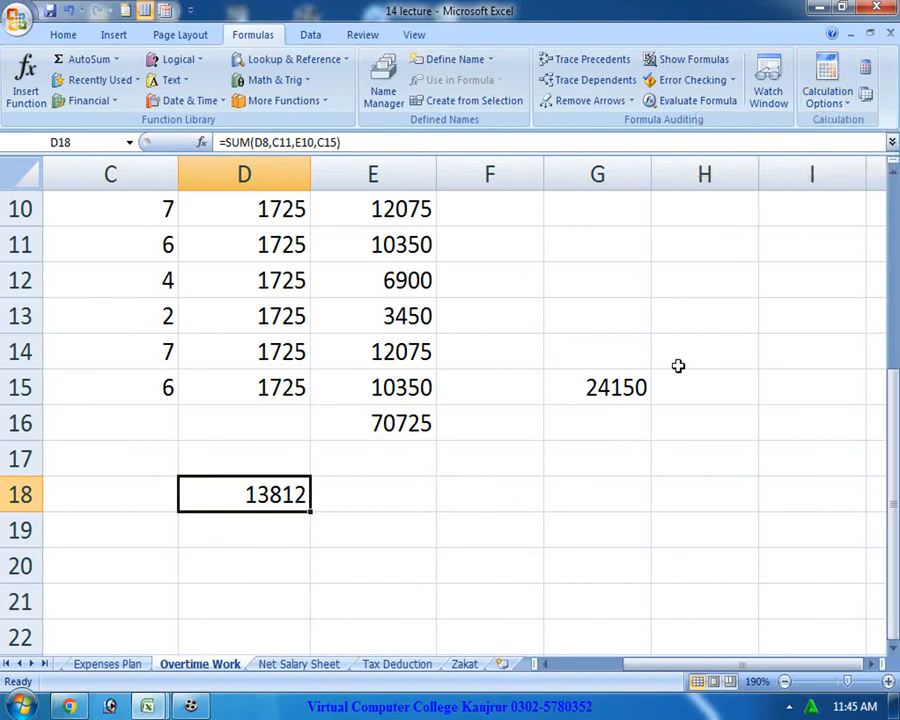
pyautogui.scroll(2, 689, 365)
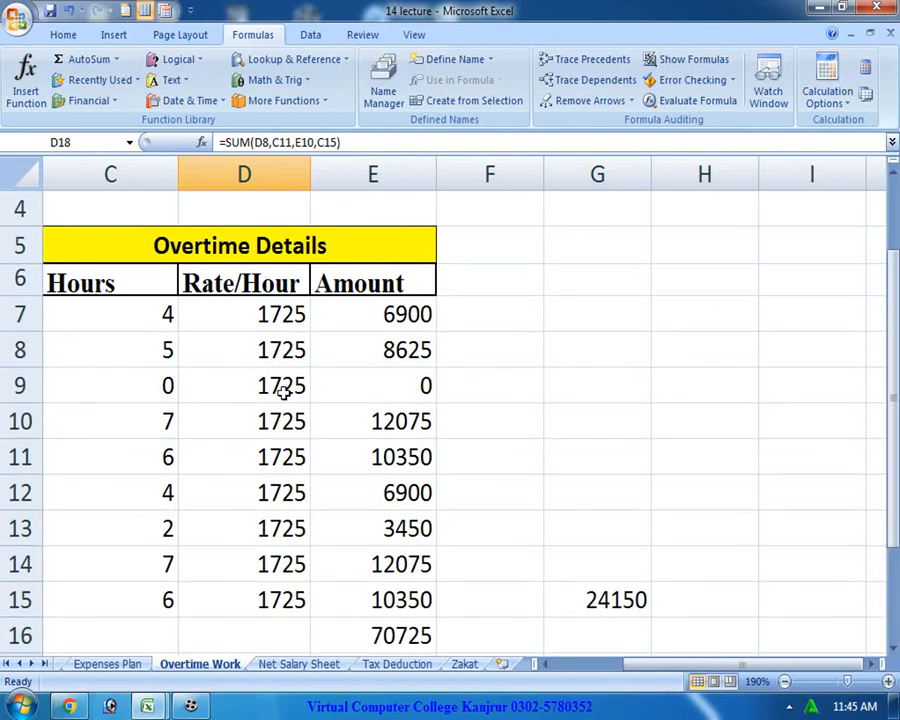
pyautogui.click(342, 379)
pyautogui.click(275, 386)
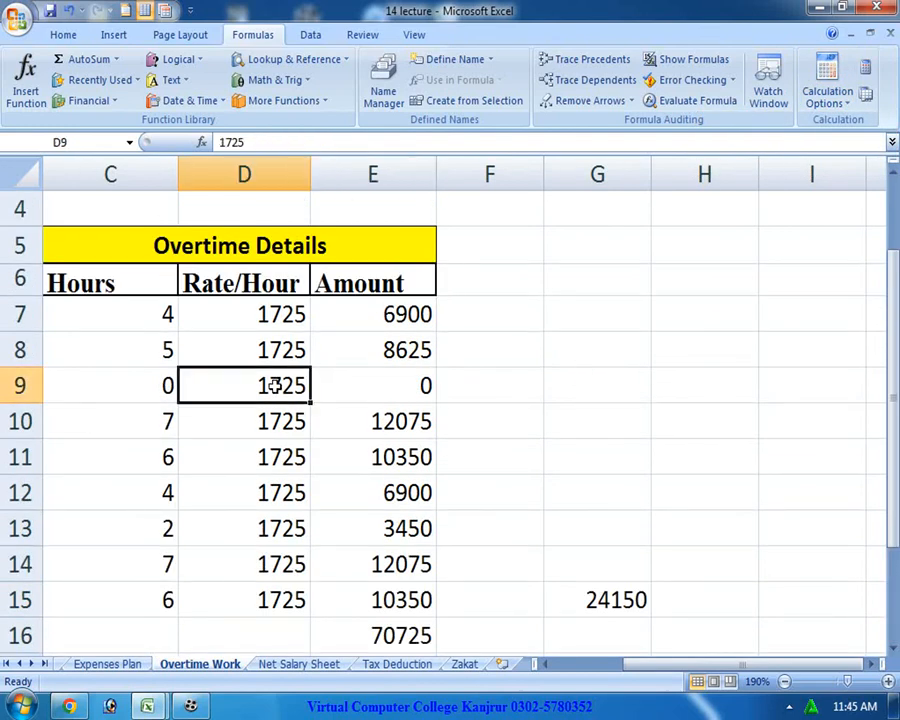
pyautogui.write('1200')
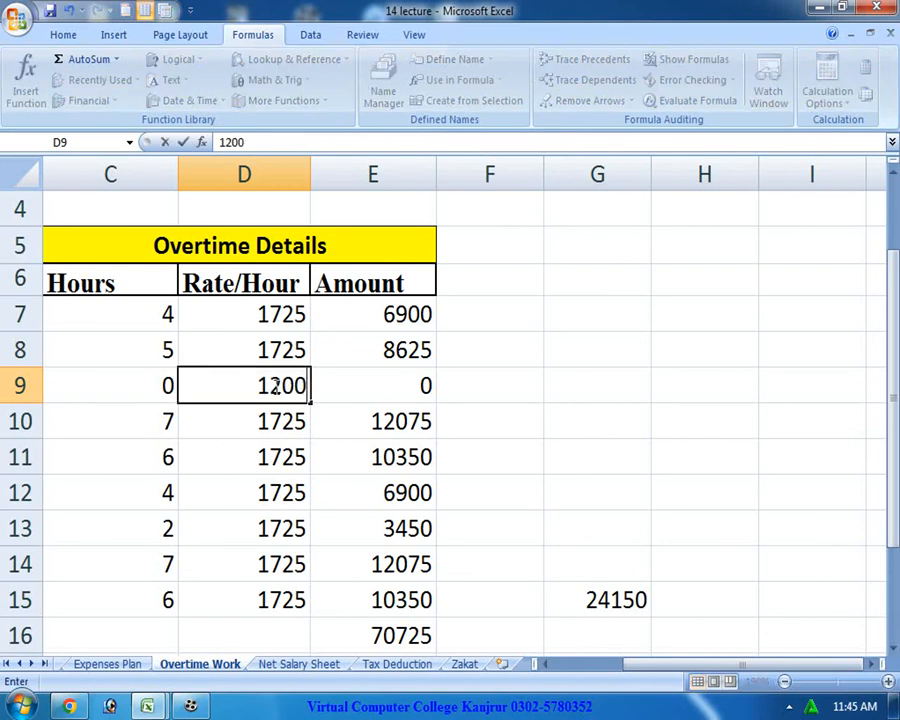
pyautogui.press('Return')
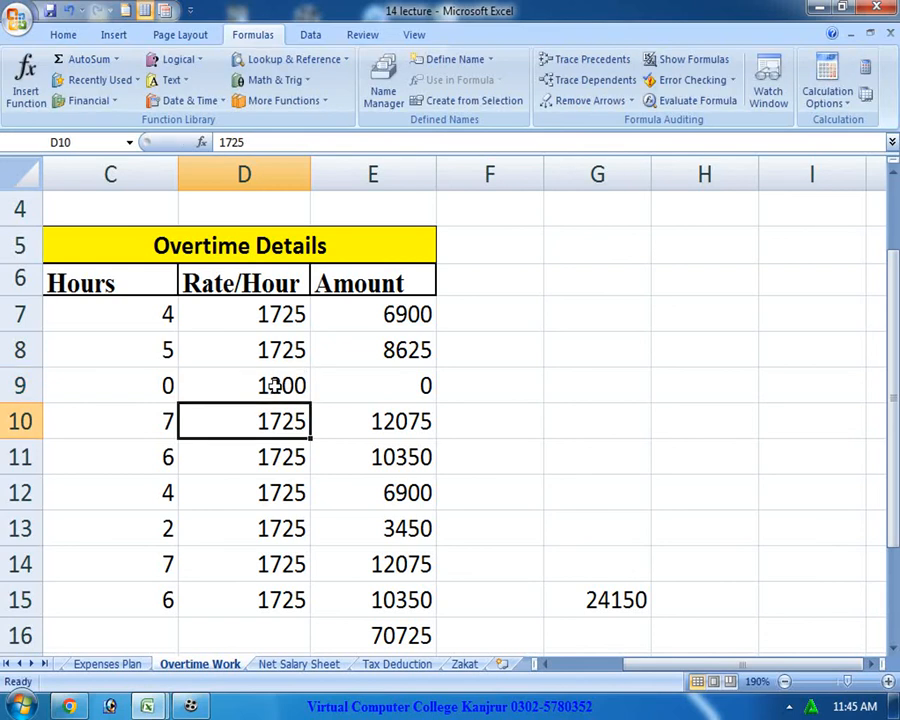
pyautogui.click(411, 389)
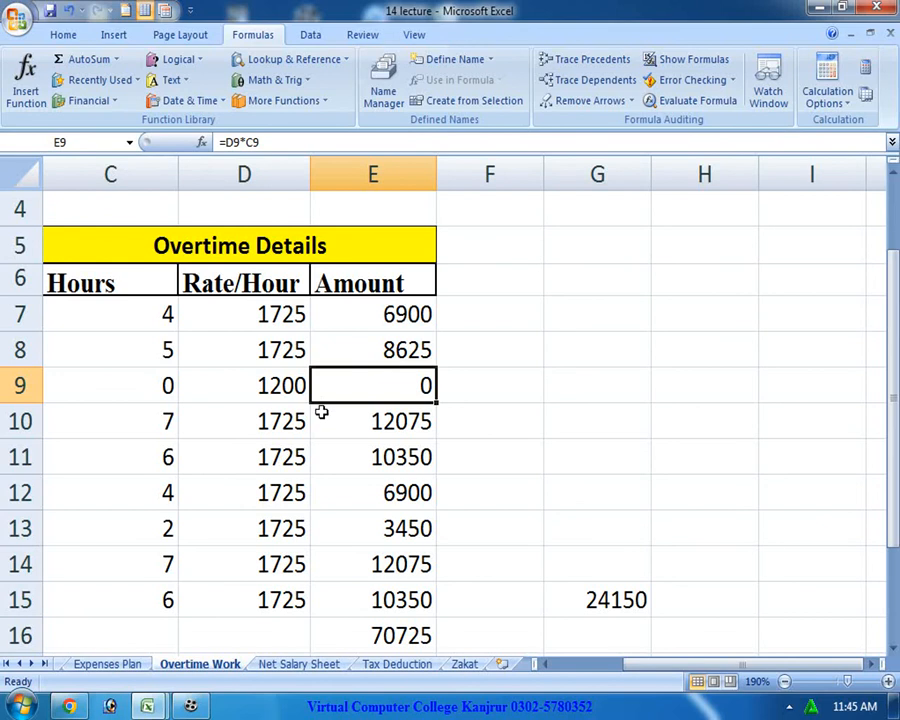
# Set the Rate/Hour in D10 to 1200 and compare it with the amount in E10.
pyautogui.click(286, 428)
pyautogui.write('1200')
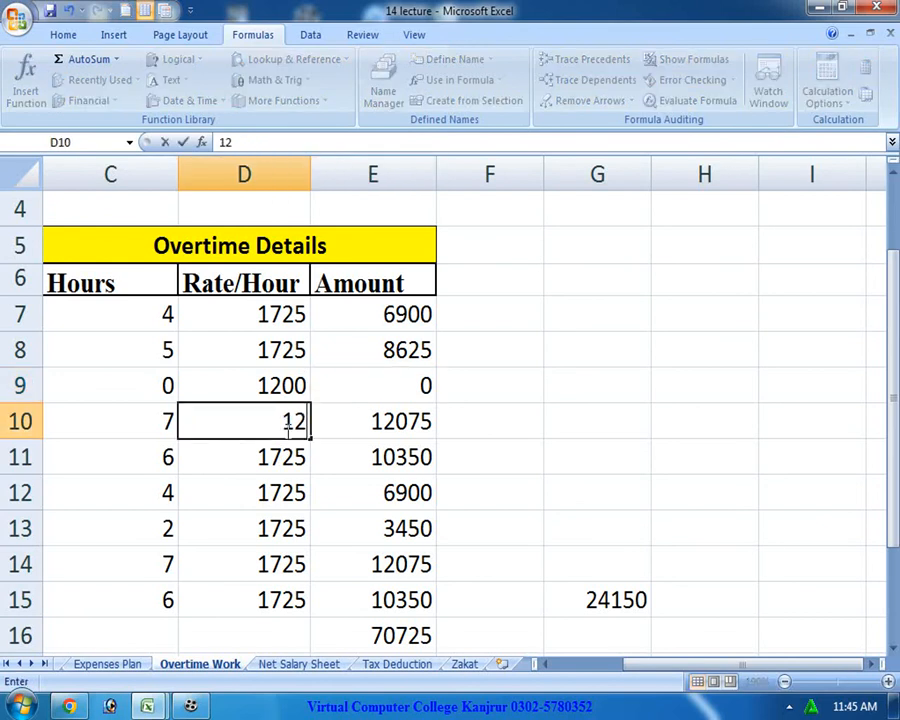
pyautogui.press('Return')
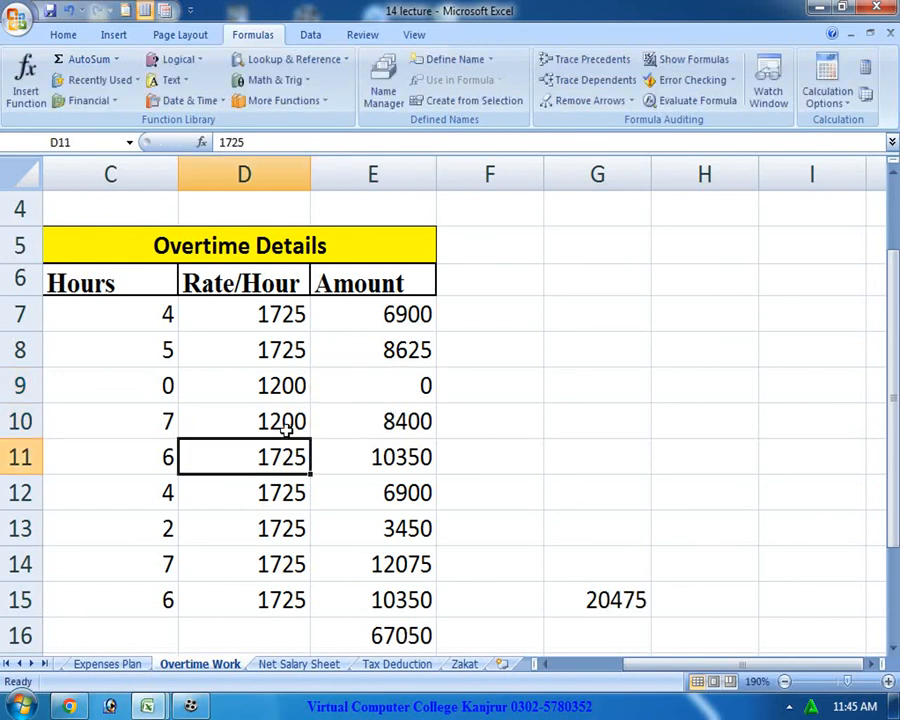
pyautogui.click(361, 414)
pyautogui.click(268, 423)
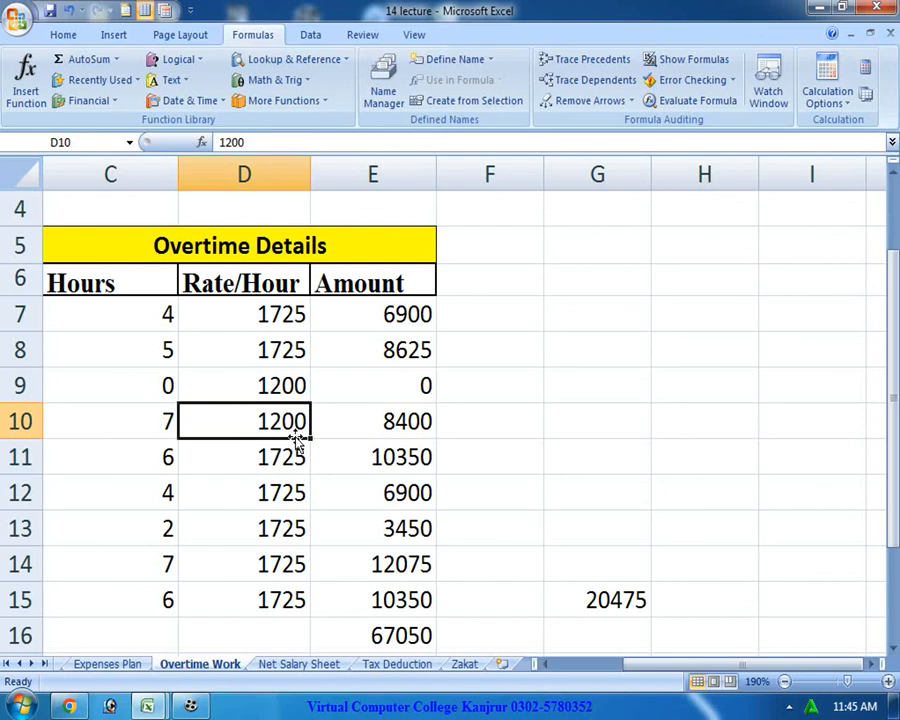
pyautogui.click(390, 424)
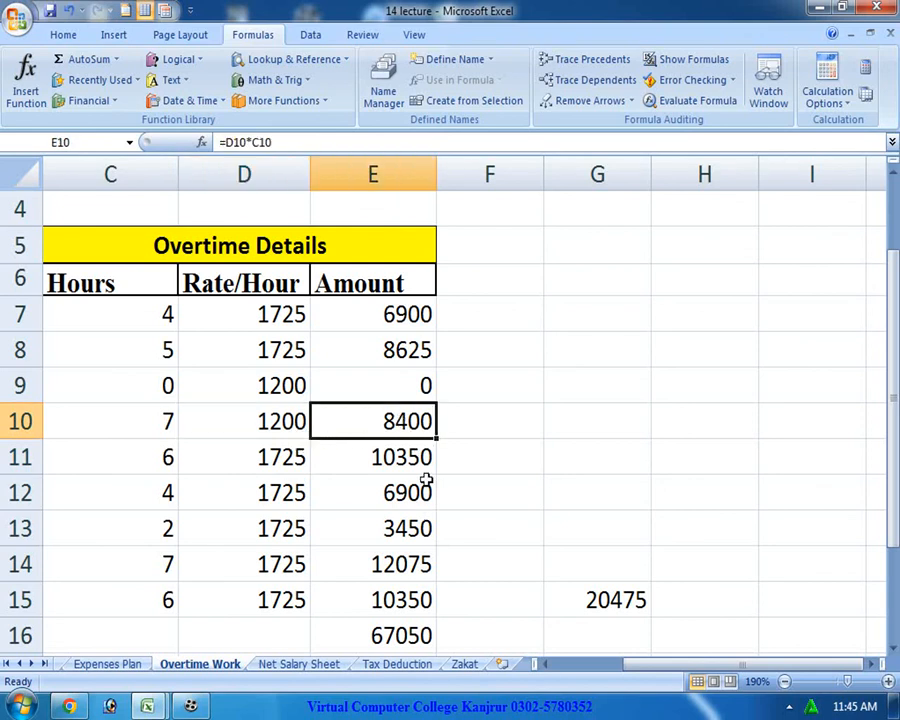
# Switch the calculation mode to Manual and set the Rate/Hour in D11 to 1200.
pyautogui.click(834, 108)
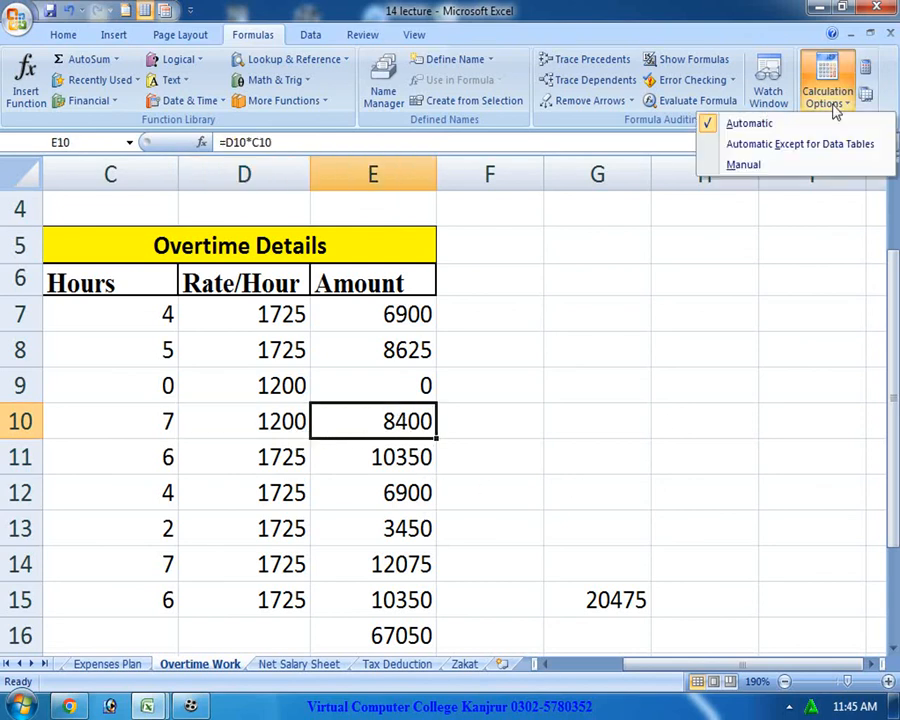
pyautogui.click(799, 163)
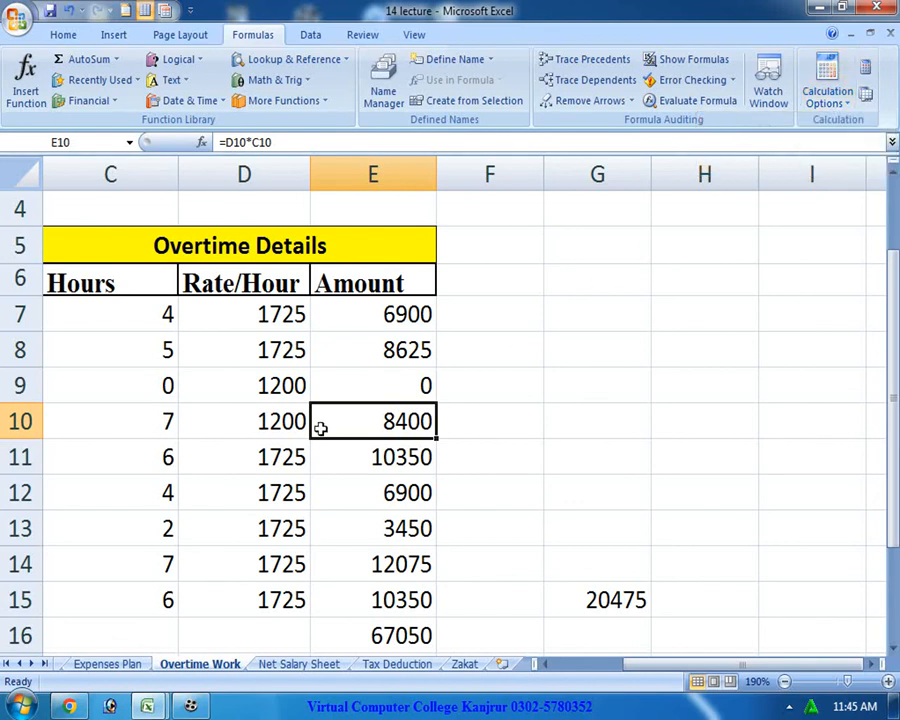
pyautogui.click(276, 458)
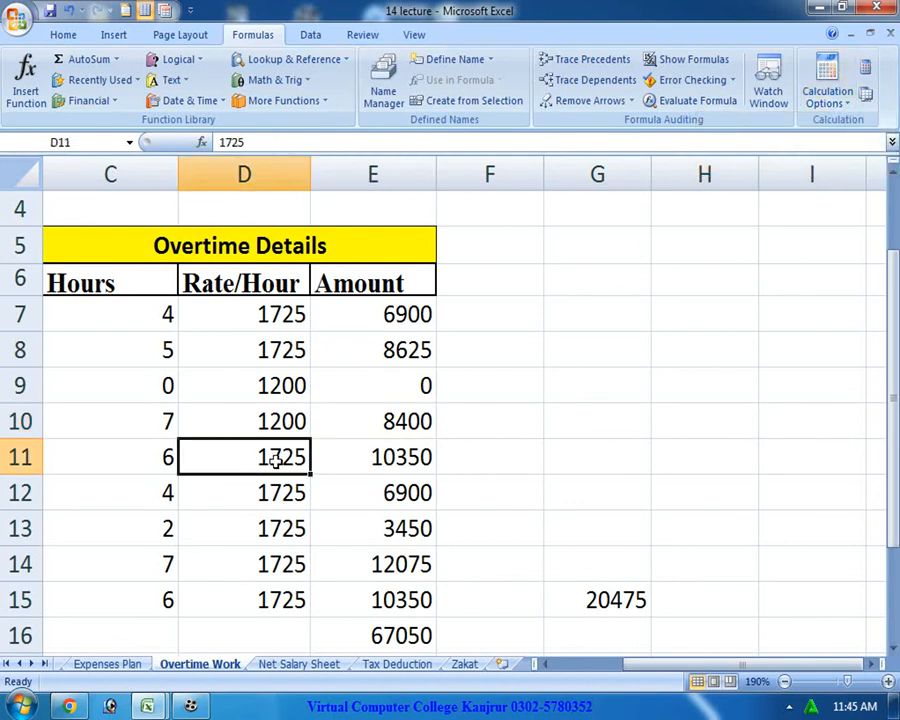
pyautogui.write('1200')
pyautogui.press('Return')
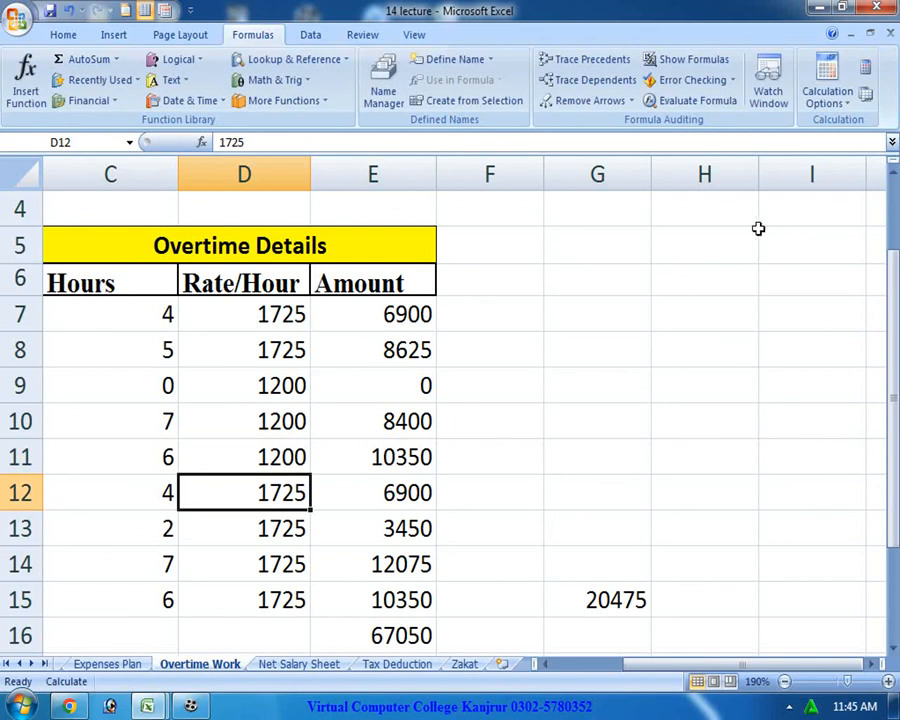
# Return the calculation mode to Automatic so the overtime amounts recalculate.
pyautogui.click(835, 104)
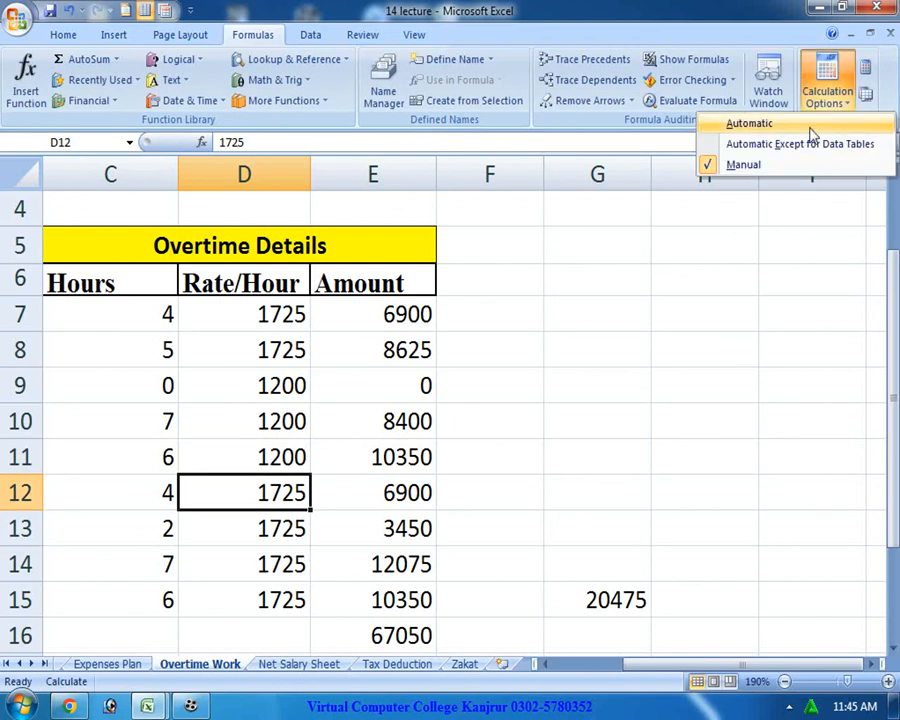
pyautogui.click(750, 123)
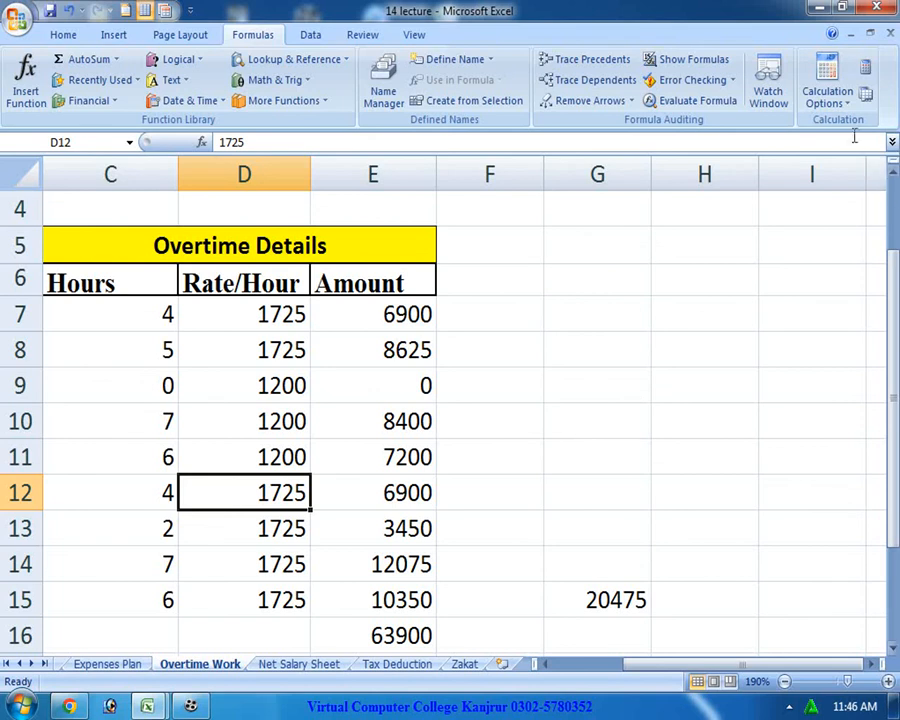
# Try to switch calculation to Manual, and set the Rate/Hour in D13 to 1500, checking the amount in E13.
pyautogui.click(836, 104)
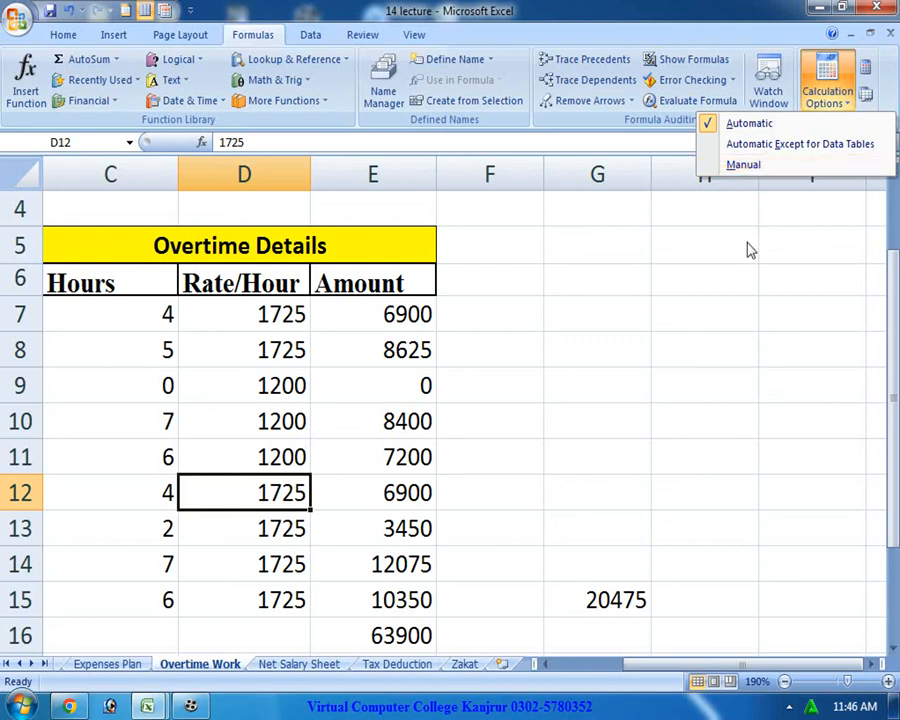
pyautogui.click(740, 166)
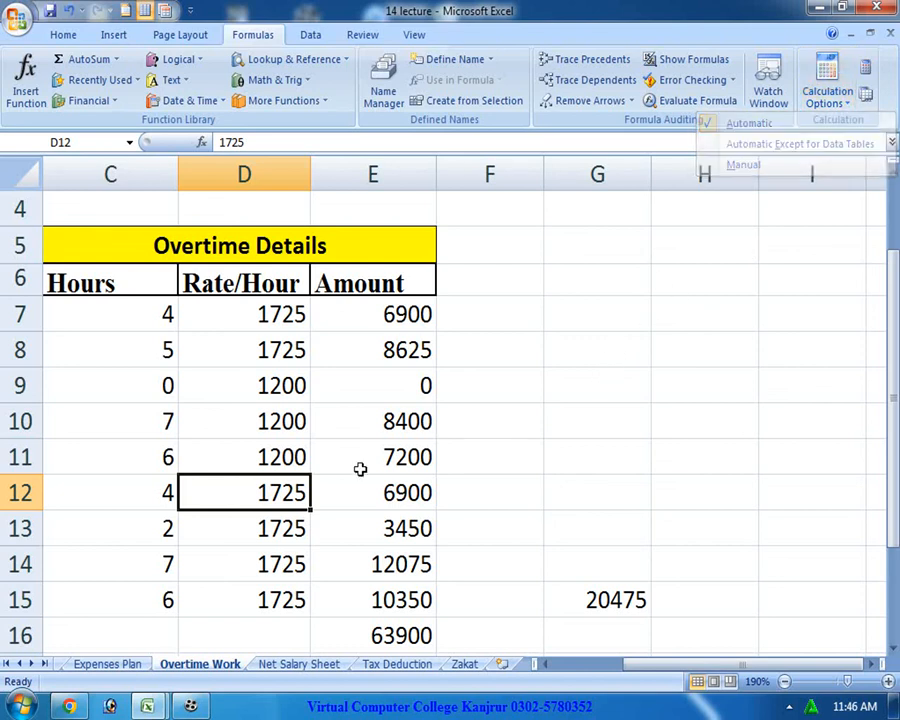
pyautogui.click(288, 520)
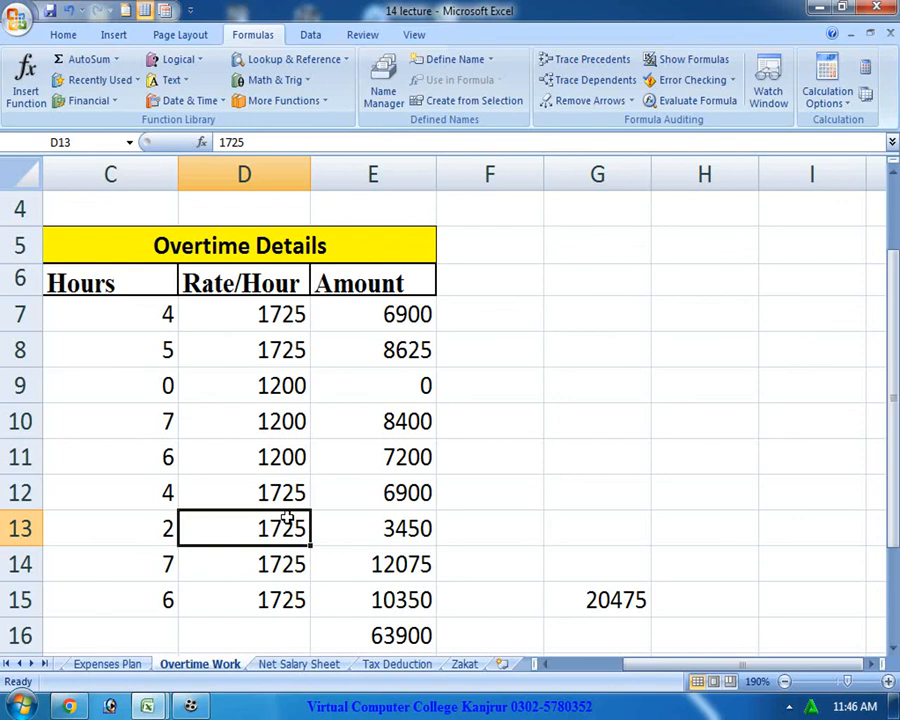
pyautogui.write('1500')
pyautogui.press('Return')
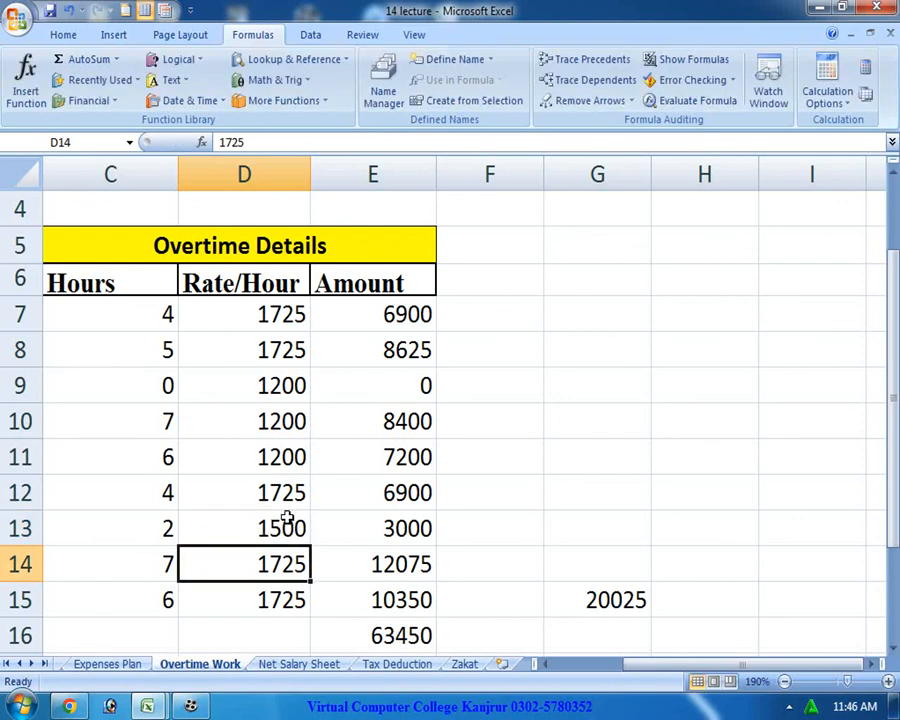
pyautogui.click(428, 532)
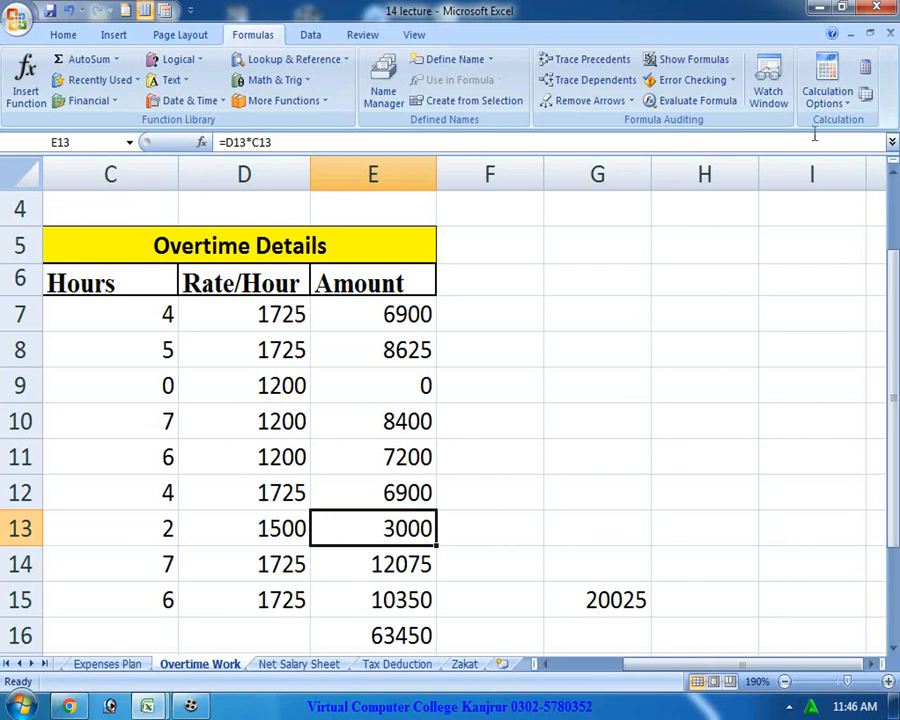
# Switch the calculation mode to Manual and set the Rate/Hour in D13 to 1400.
pyautogui.click(838, 110)
pyautogui.click(790, 166)
pyautogui.click(297, 529)
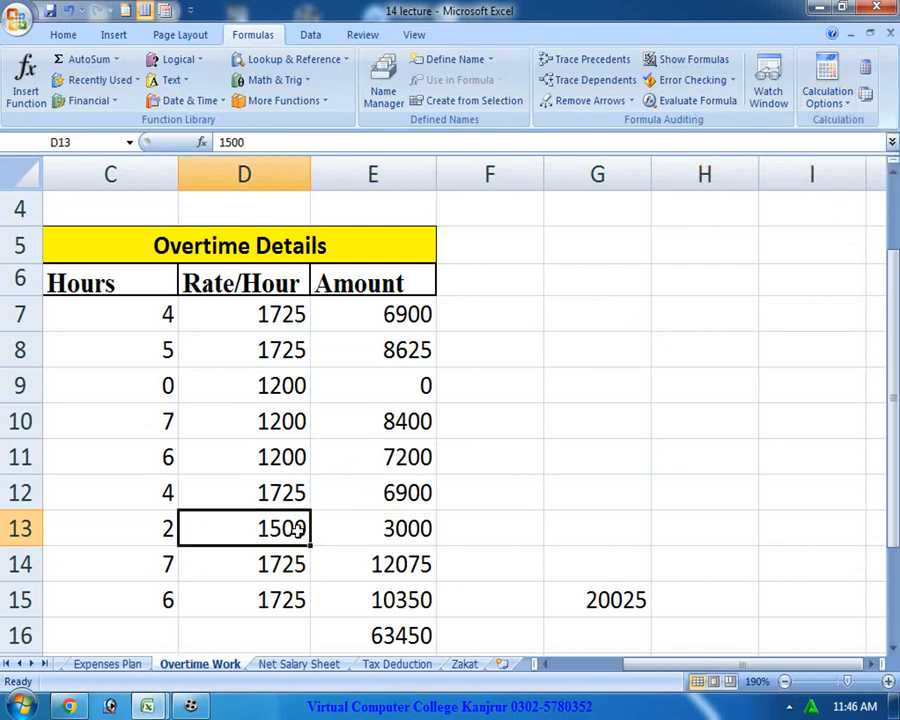
pyautogui.write('1400')
pyautogui.press('Return')
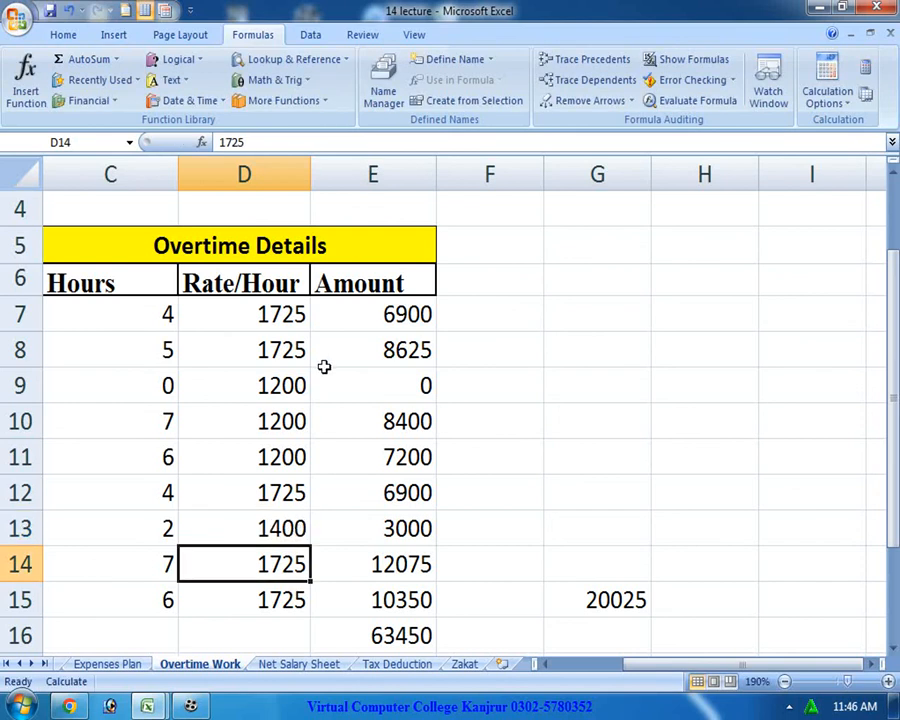
# Check the amount in E13 and the total in E16 against the changed rate, dismissing the Windows color scheme prompt.
pyautogui.click(381, 526)
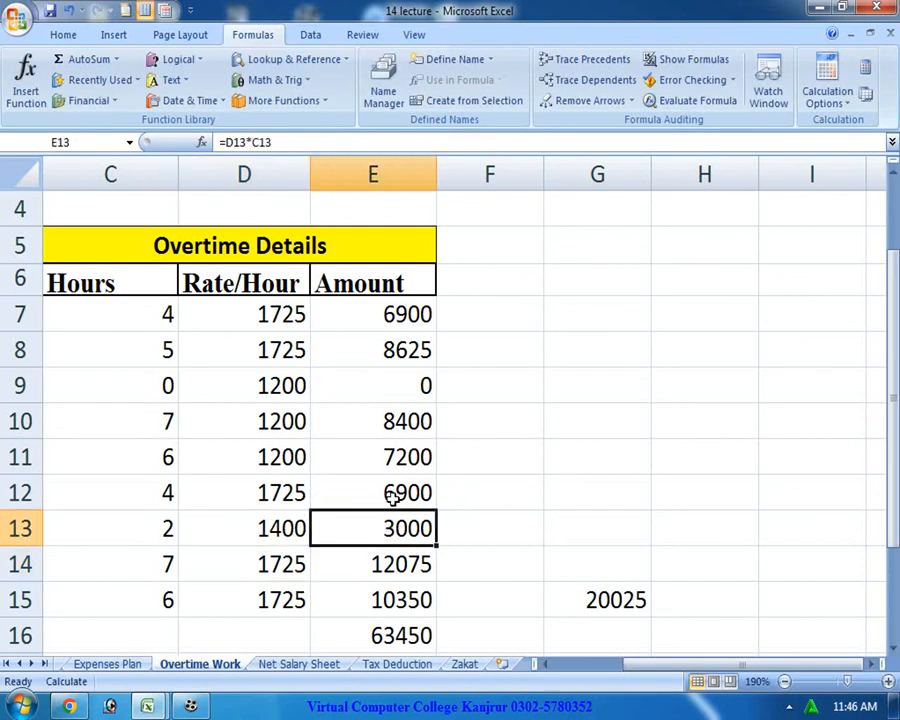
pyautogui.click(425, 632)
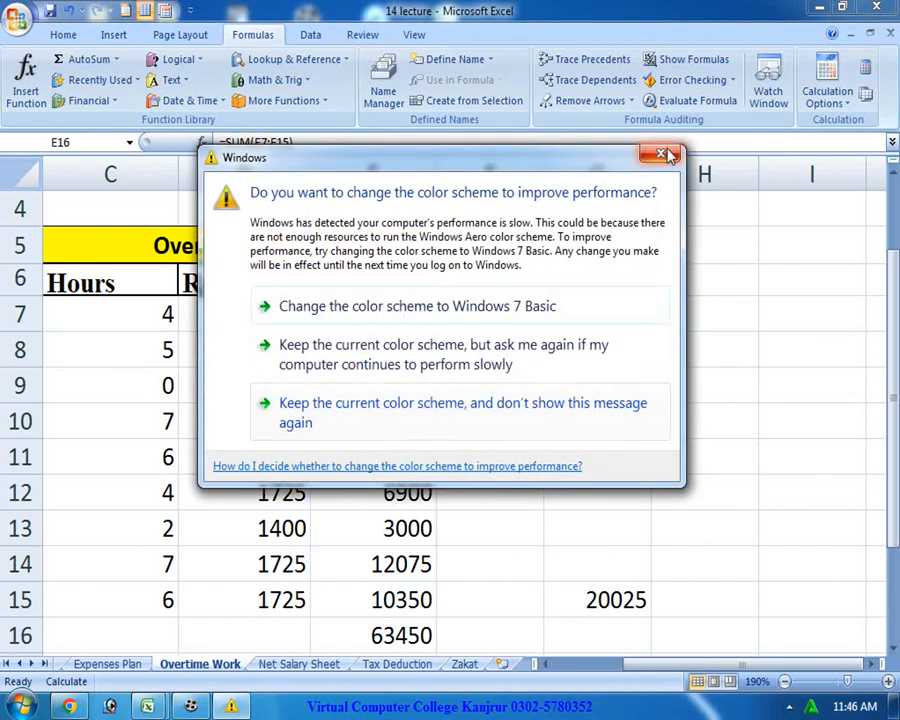
pyautogui.click(664, 155)
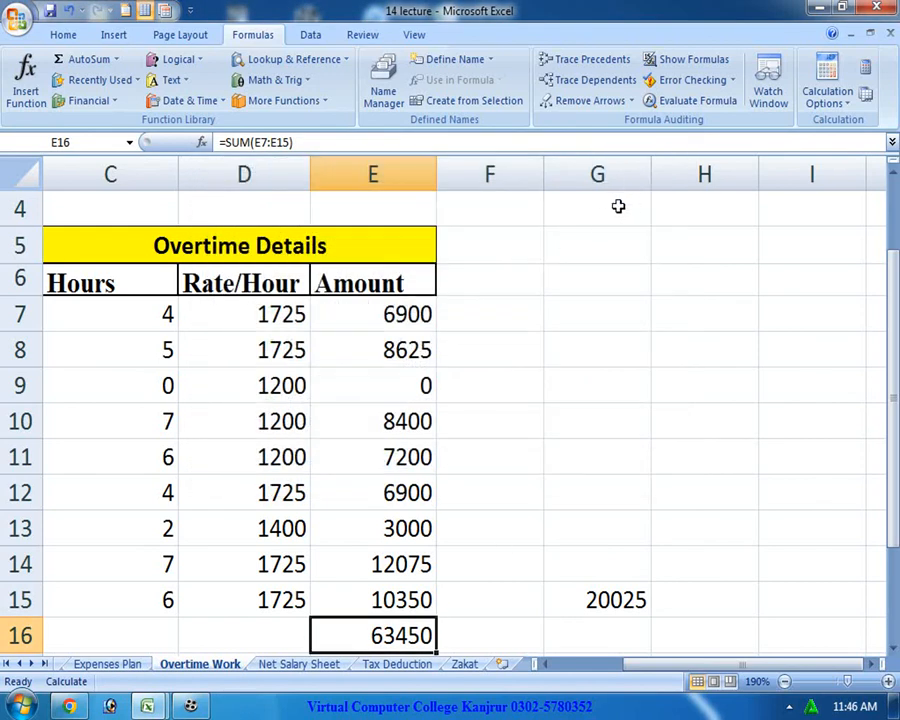
pyautogui.click(600, 242)
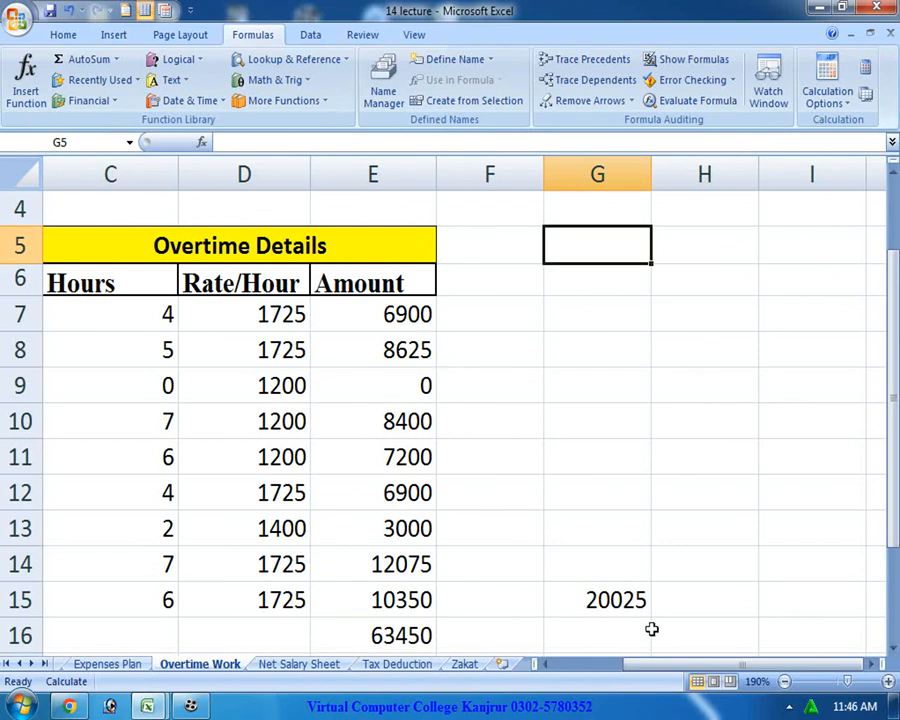
# Review the Lookup & Reference, Logical and More Functions categories of the function library, and bring up the data tools.
pyautogui.moveTo(667, 666); pyautogui.dragTo(627, 667)
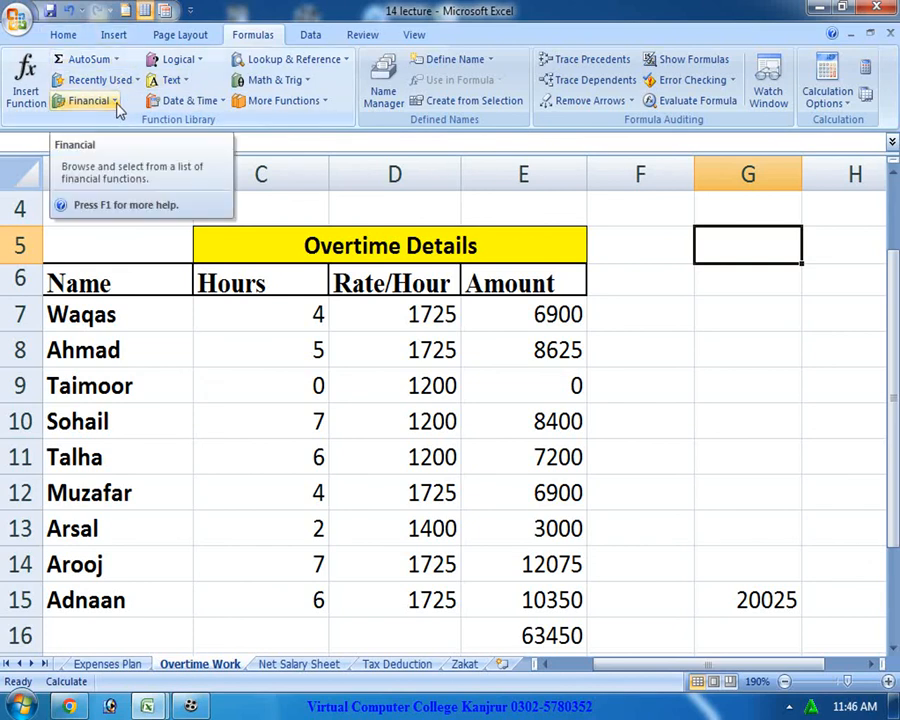
pyautogui.click(185, 87)
pyautogui.click(214, 101)
pyautogui.click(217, 102)
pyautogui.click(217, 102)
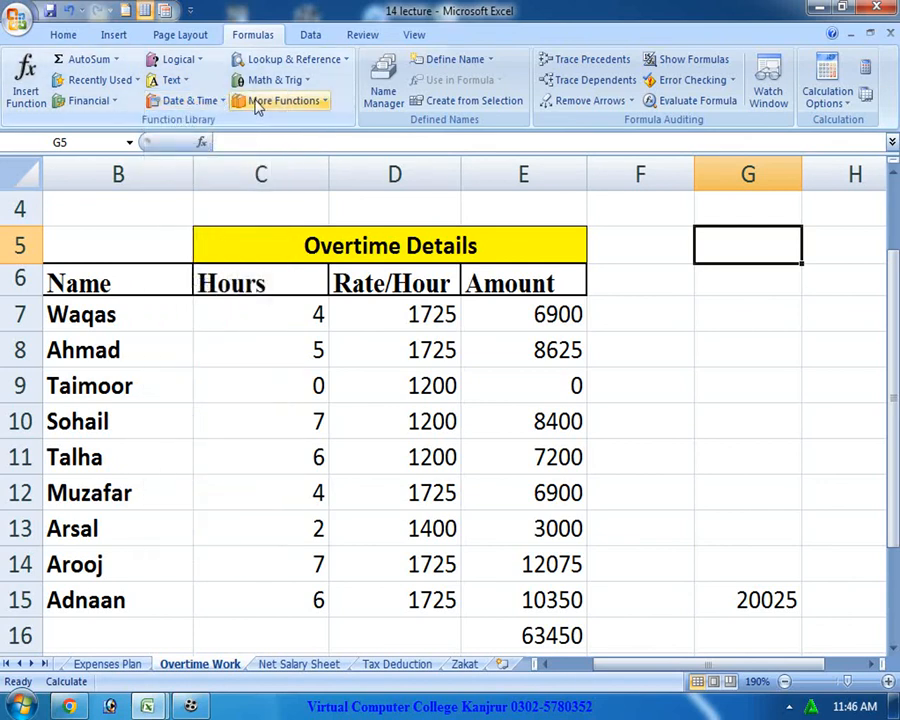
pyautogui.click(326, 64)
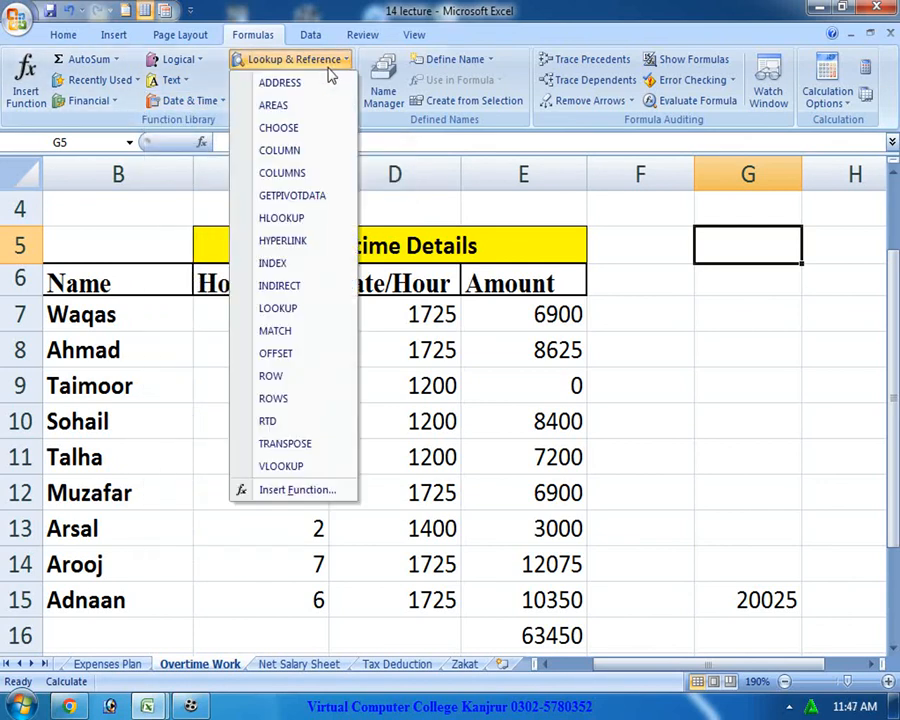
pyautogui.click(201, 63)
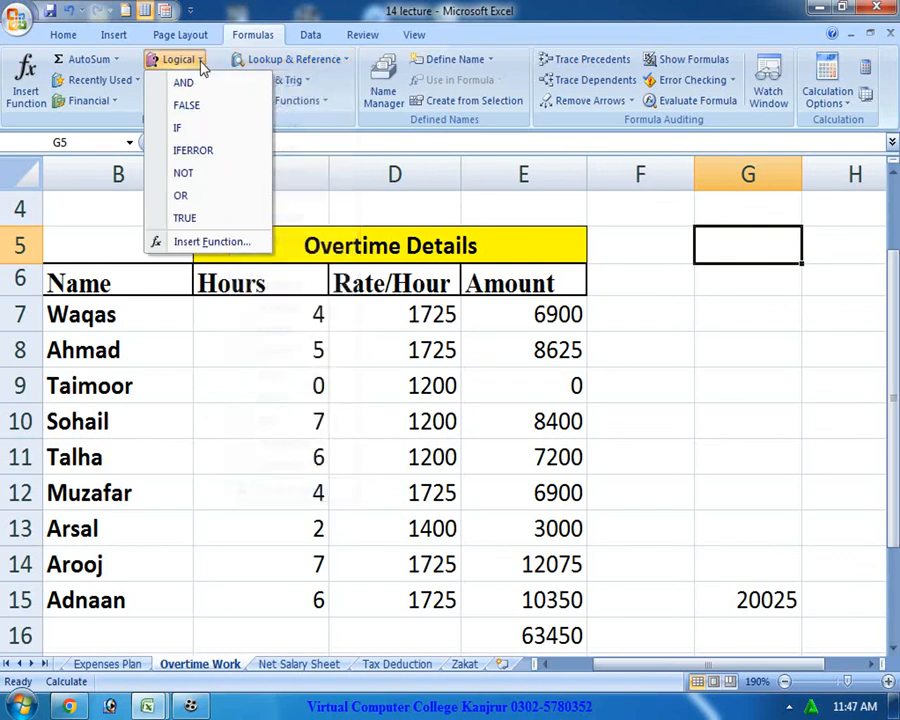
pyautogui.click(326, 103)
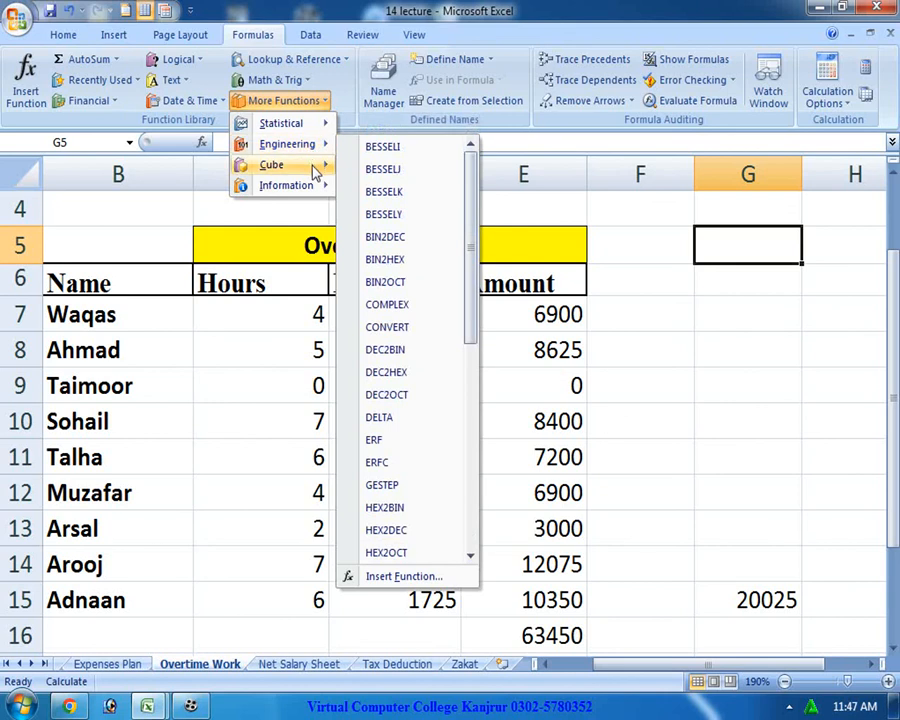
pyautogui.moveTo(316, 188)
pyautogui.click(358, 18)
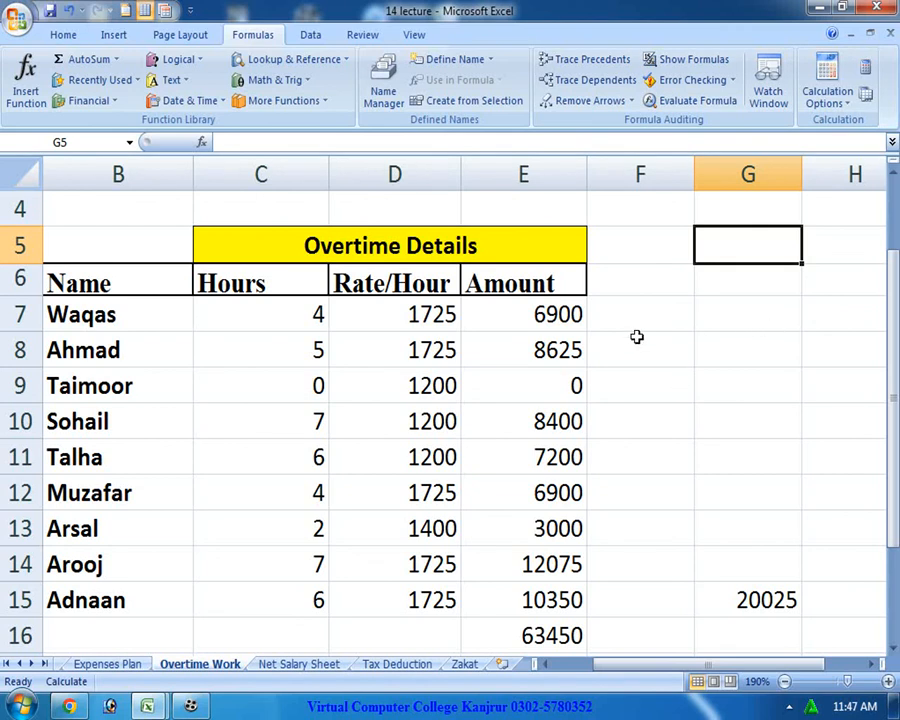
pyautogui.click(320, 36)
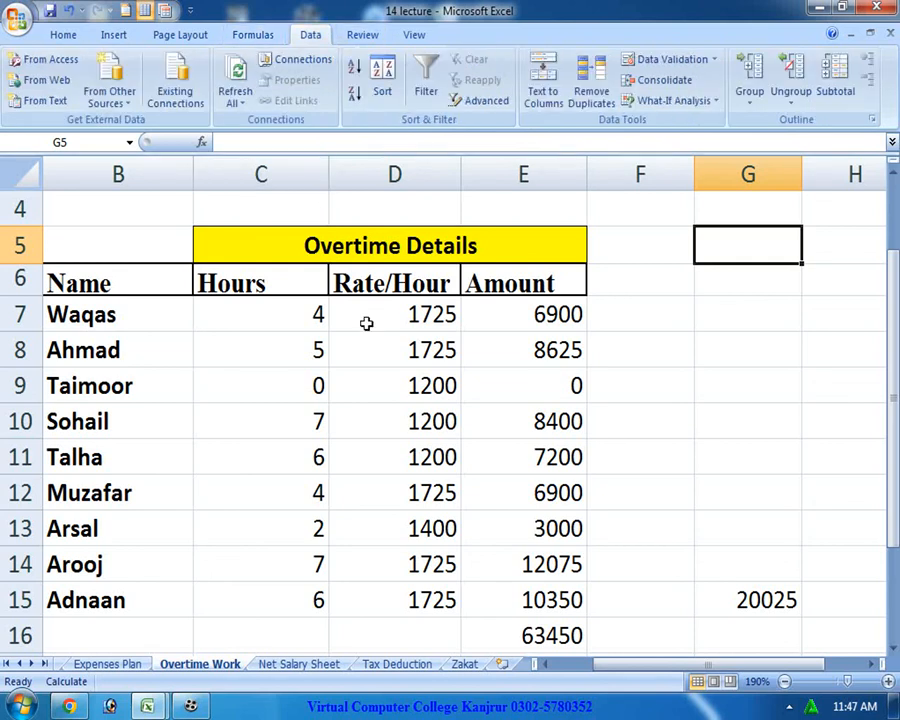